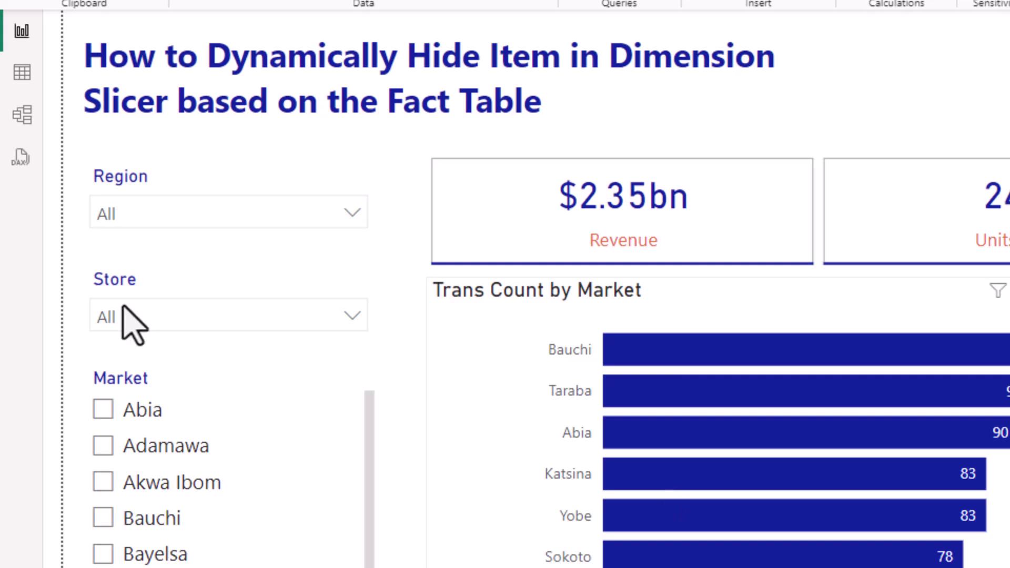
Step: Examine the columns and rows of the Dimension and FactSales tables, including the Market and Store fields
click(30, 79)
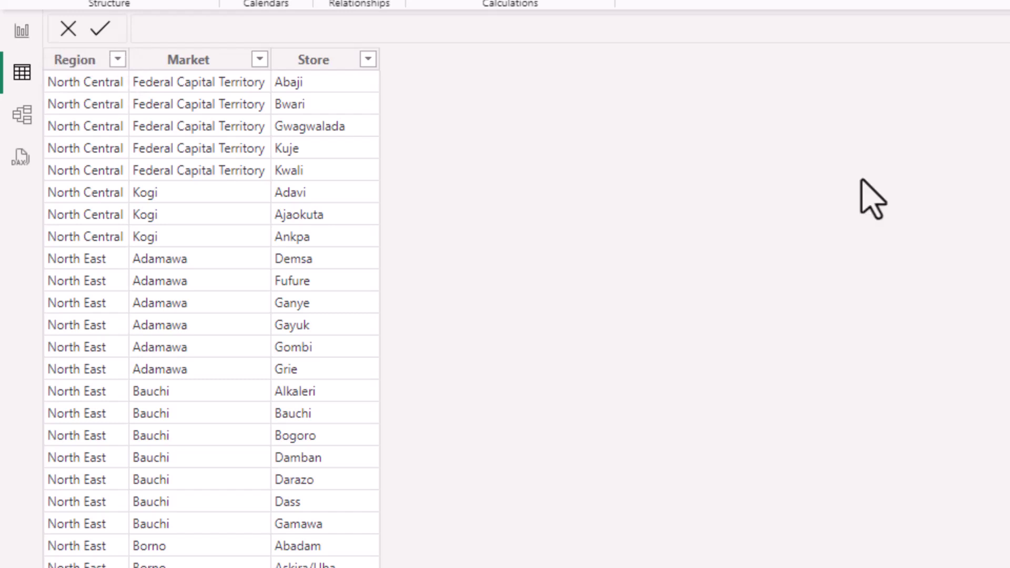
click(210, 59)
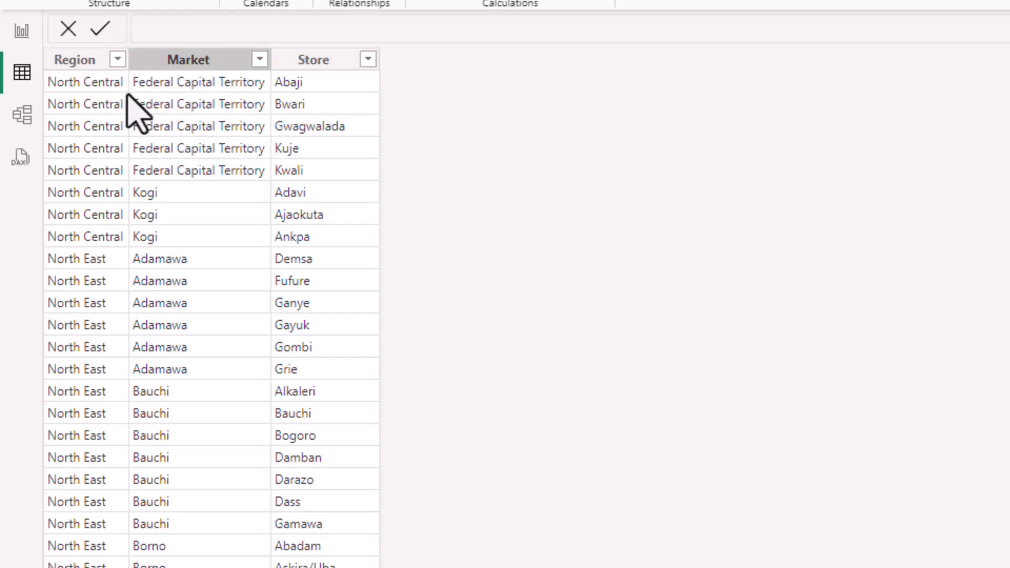
click(181, 104)
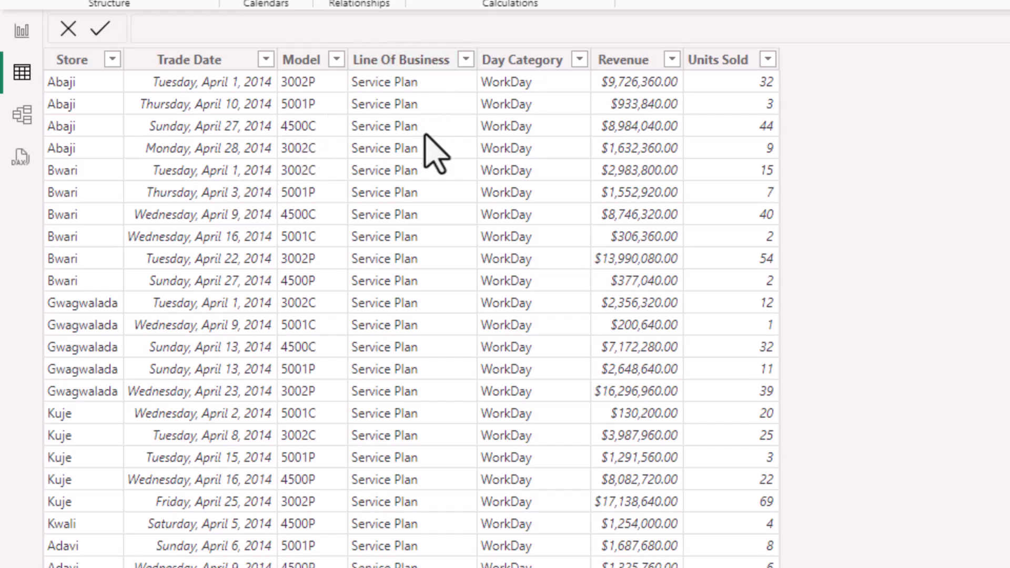
click(77, 61)
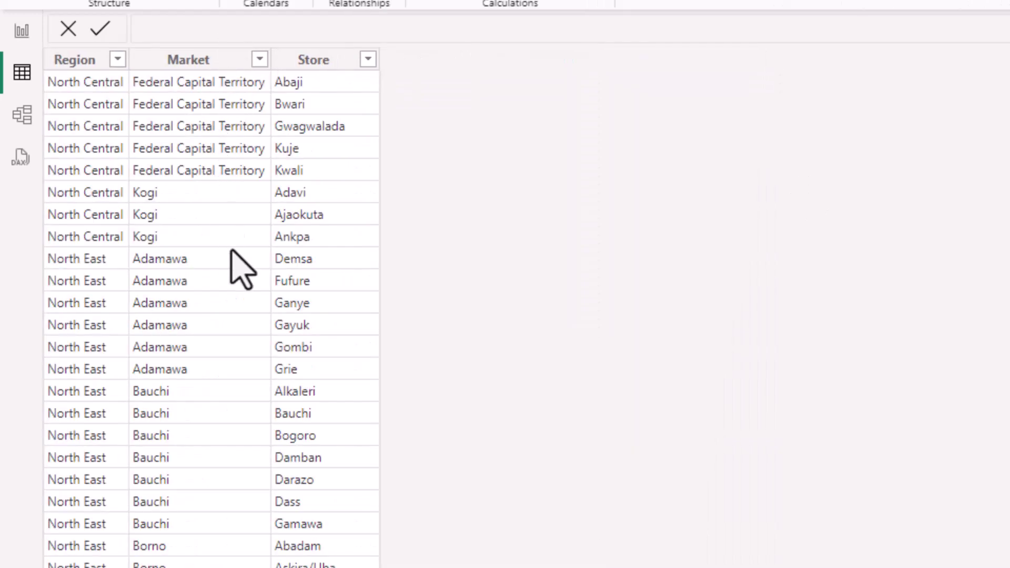
Step: Return to the report and check its visuals with the Market slicer set to Adamawa, followed by Bayelsa
click(23, 32)
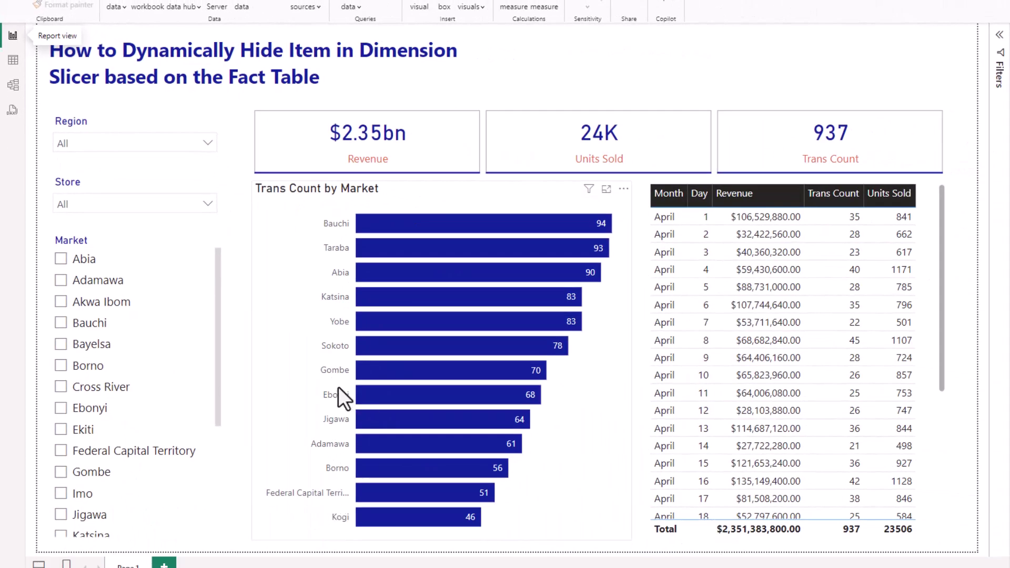
scroll(175, 379, down, 5)
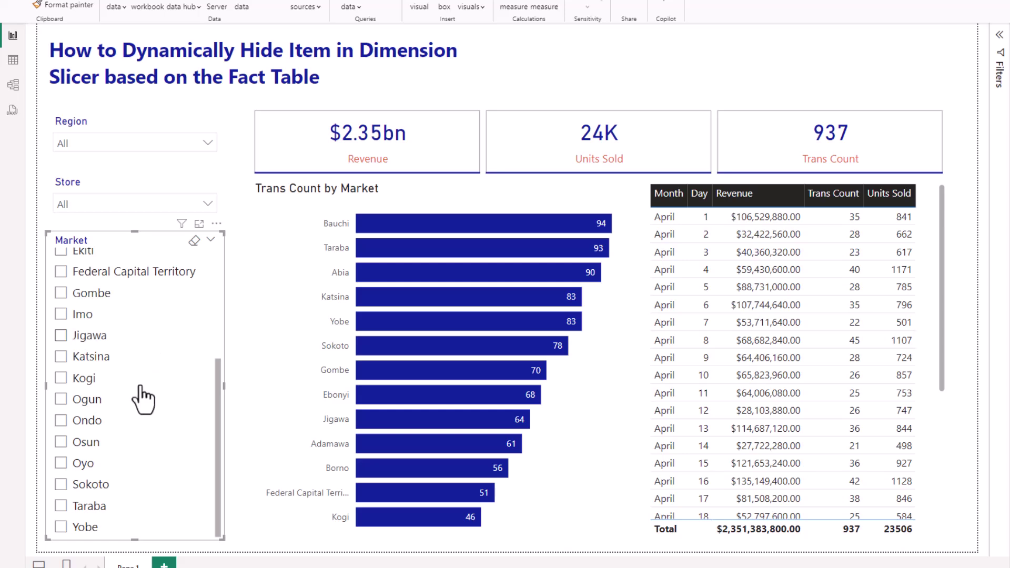
scroll(137, 399, up, 3)
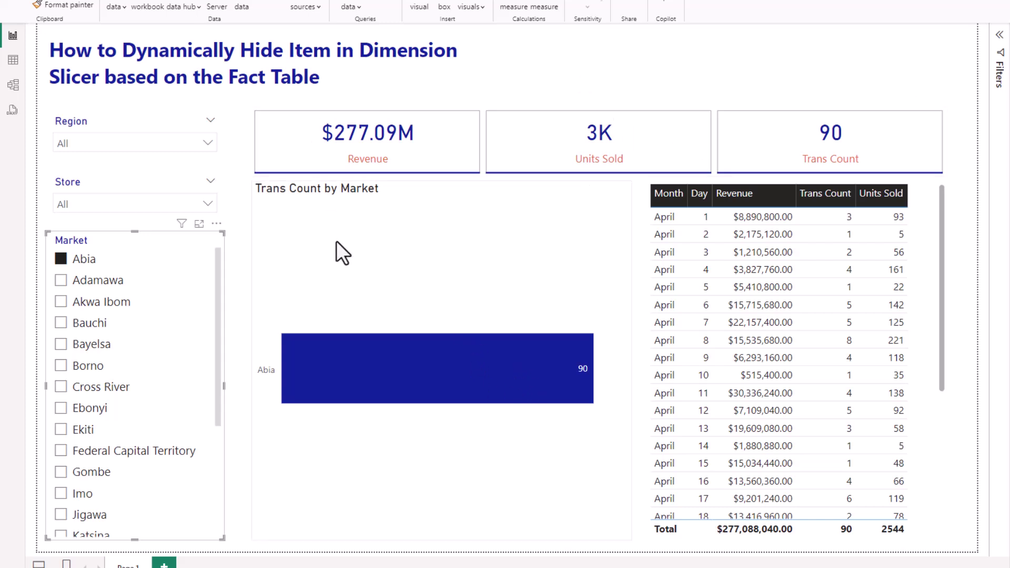
click(97, 280)
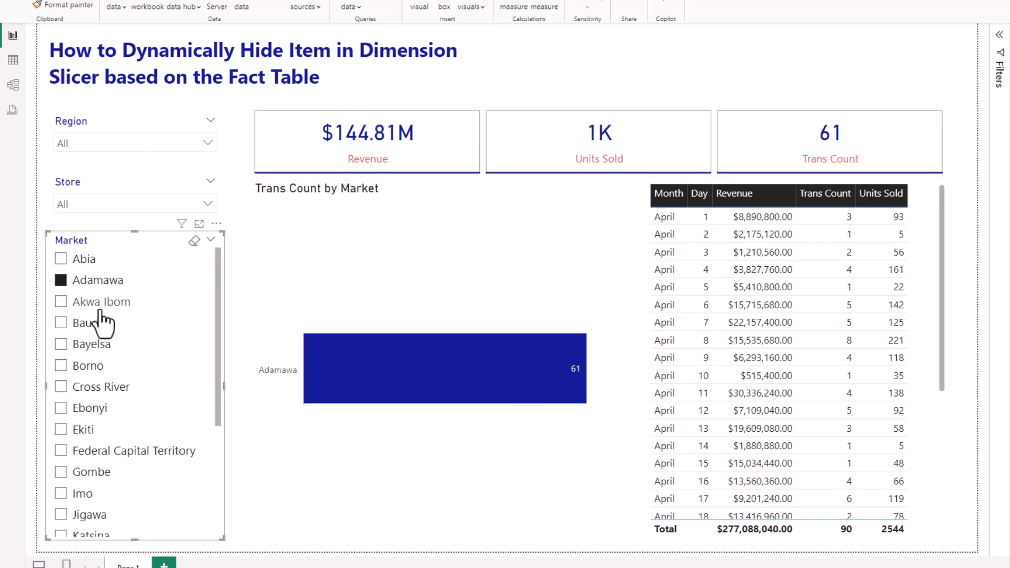
click(84, 349)
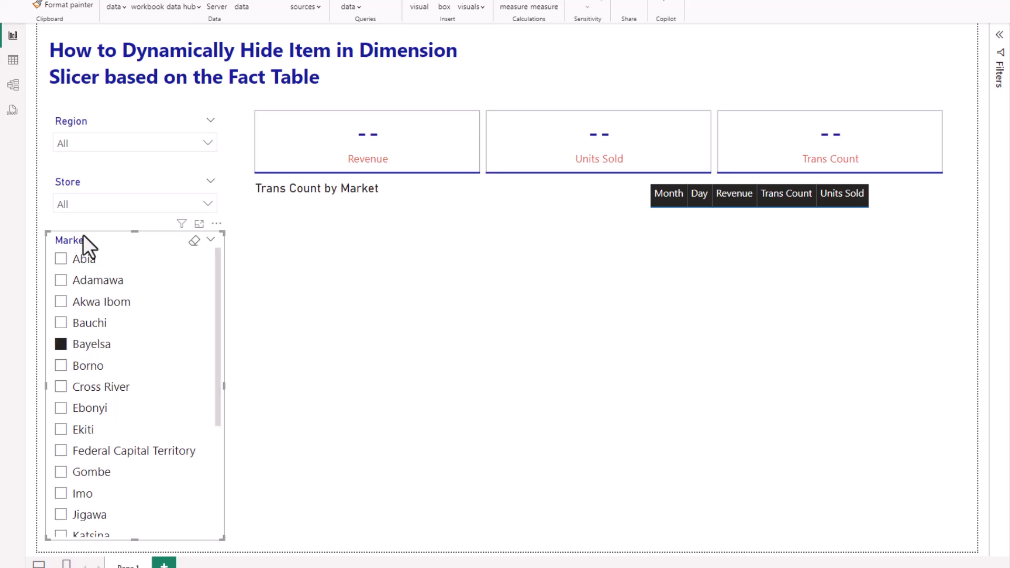
Step: Check the report with the Kolokuma/Opokuma store selected, deselect that store, and switch the Market slicer to Abia
click(177, 204)
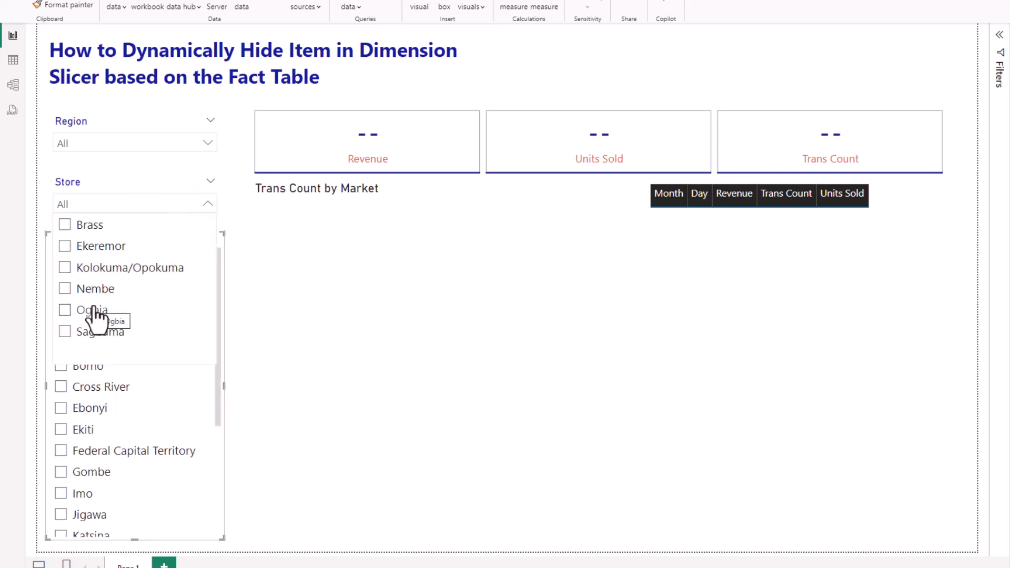
click(103, 269)
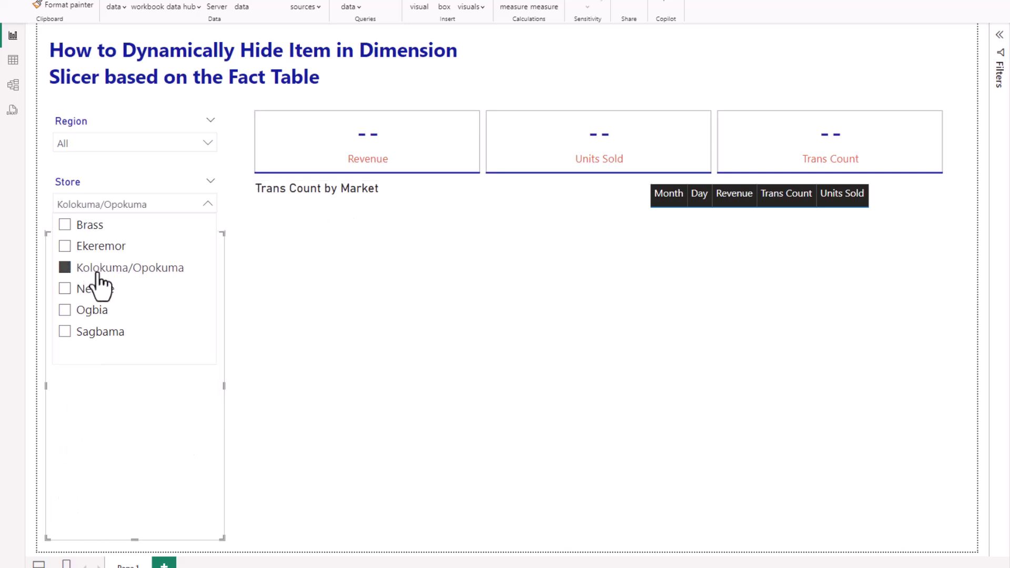
click(100, 270)
click(499, 93)
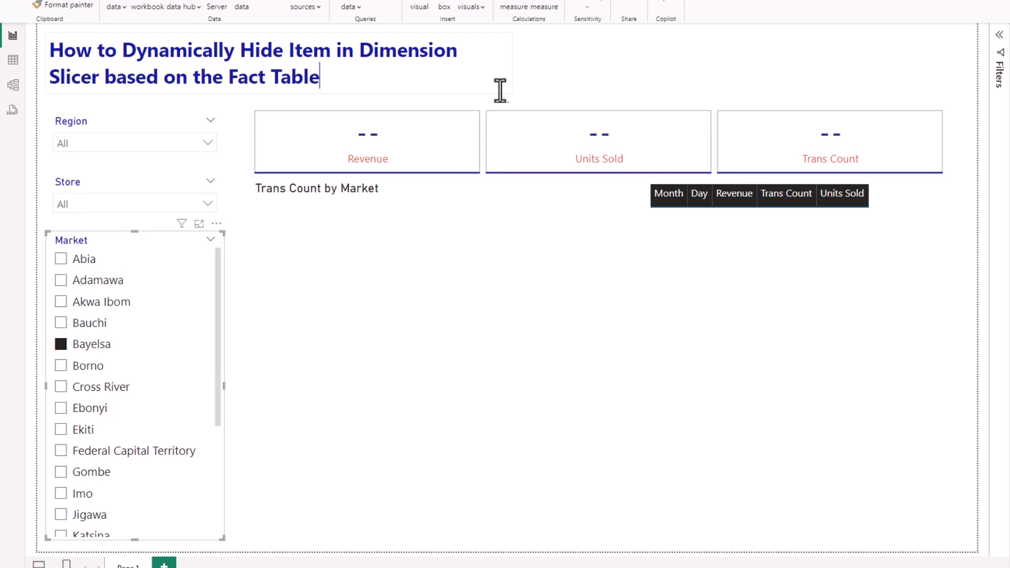
click(84, 258)
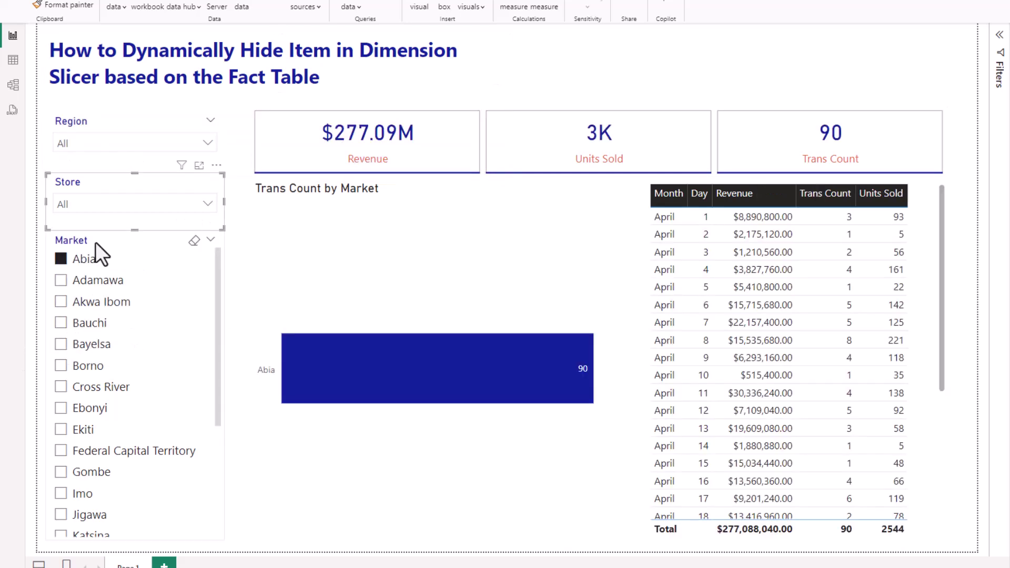
Step: Exclude Bayelsa, Federal Capital Territory, Ogun and Ondo from the Market slicer with a basic visual-level filter
click(96, 242)
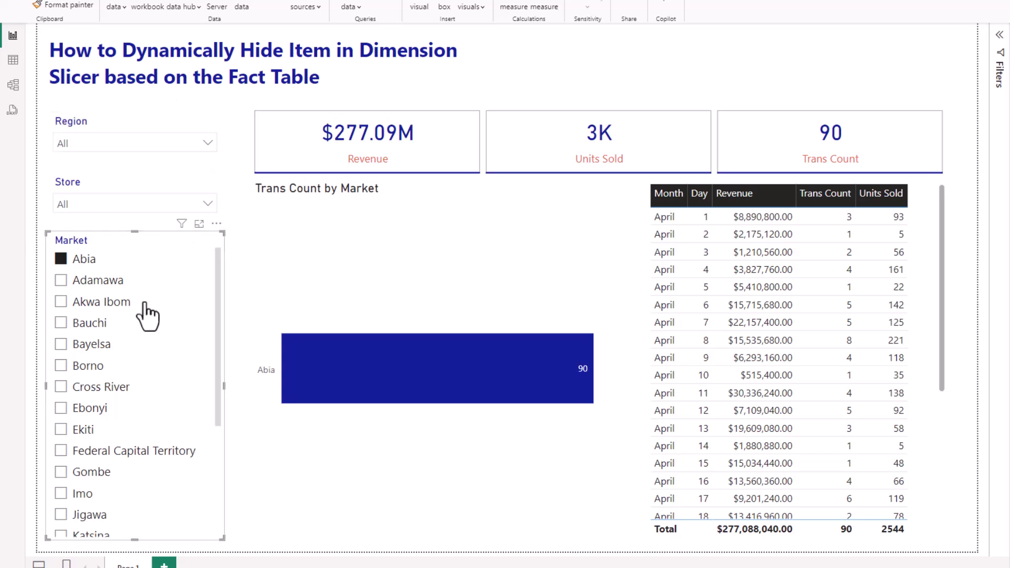
click(998, 35)
click(789, 141)
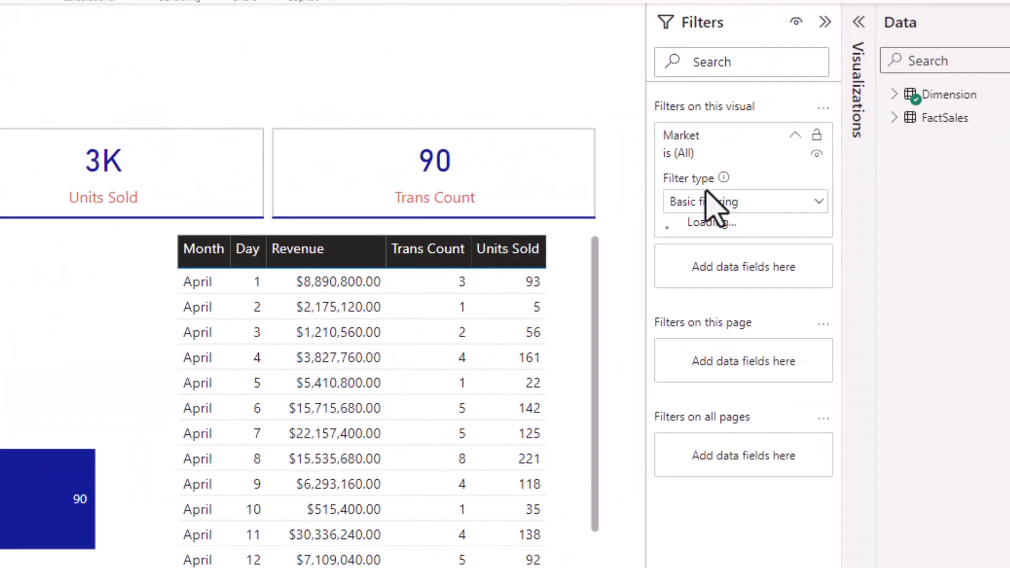
click(711, 256)
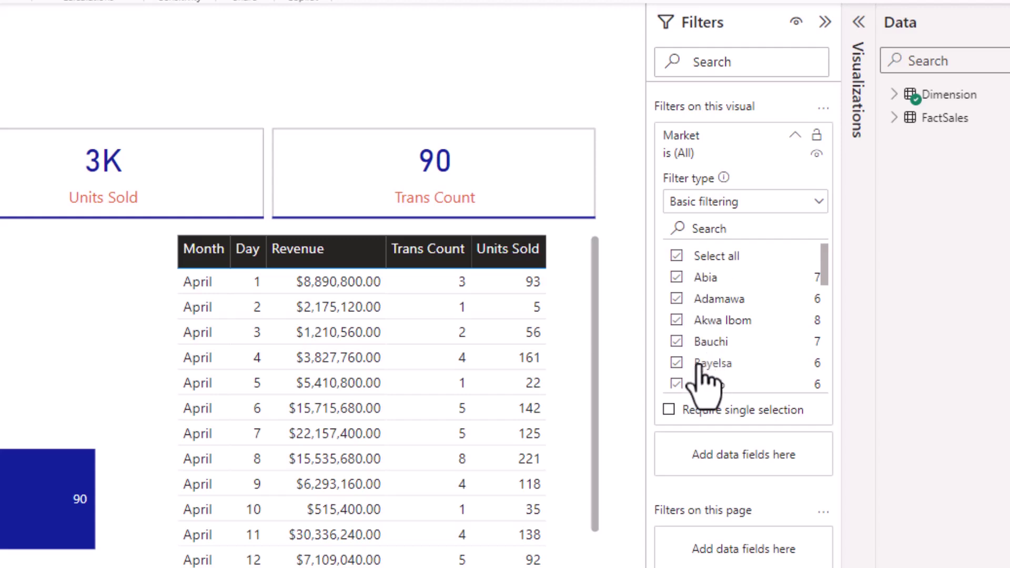
click(715, 358)
scroll(715, 363, down, 3)
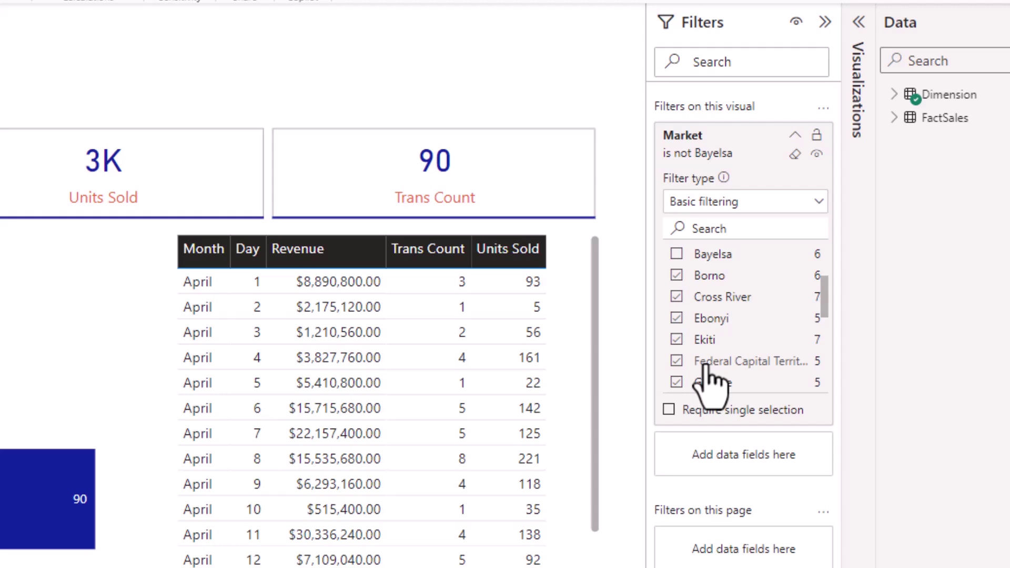
click(705, 361)
scroll(704, 363, down, 3)
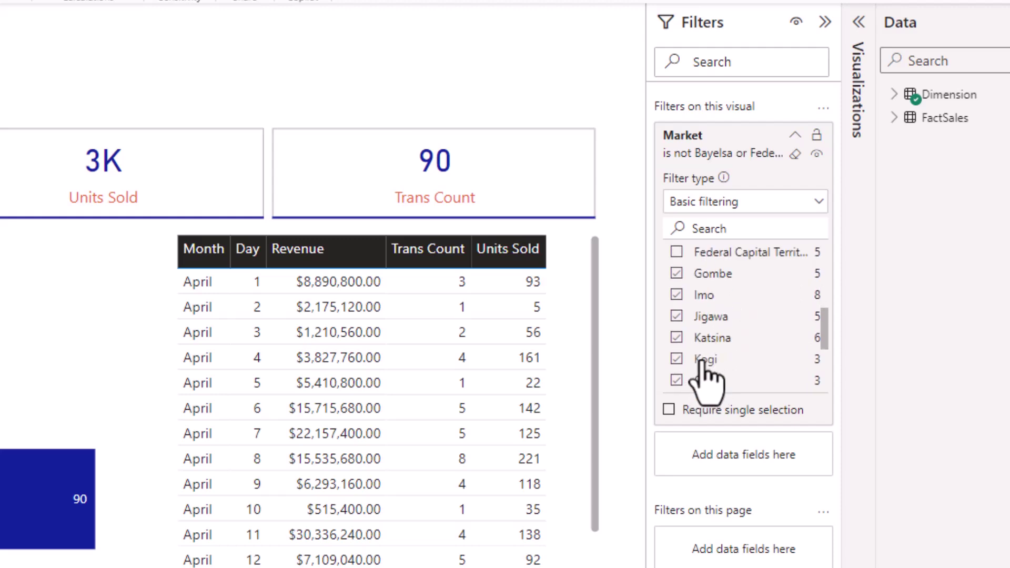
scroll(704, 363, down, 1)
click(702, 359)
click(703, 382)
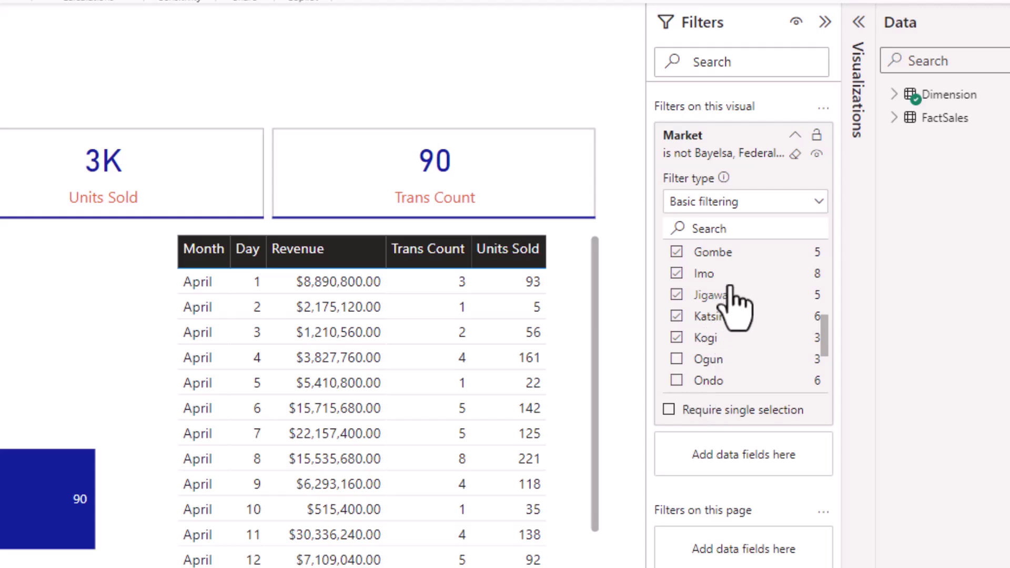
Step: Clear the Market slicer's visual-level filter and deselect Abia in the slicer
scroll(726, 295, up, 3)
scroll(726, 315, up, 5)
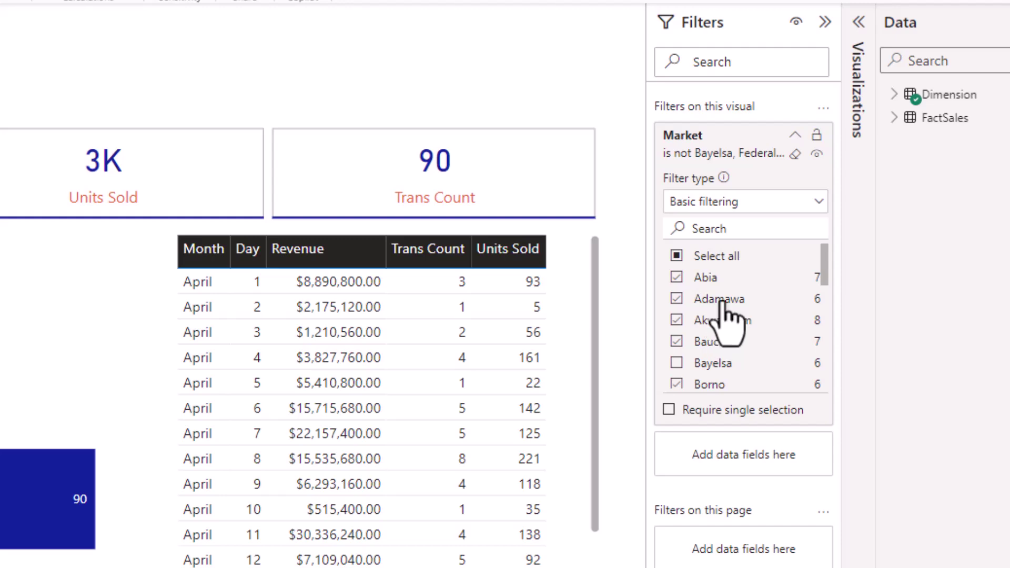
click(794, 153)
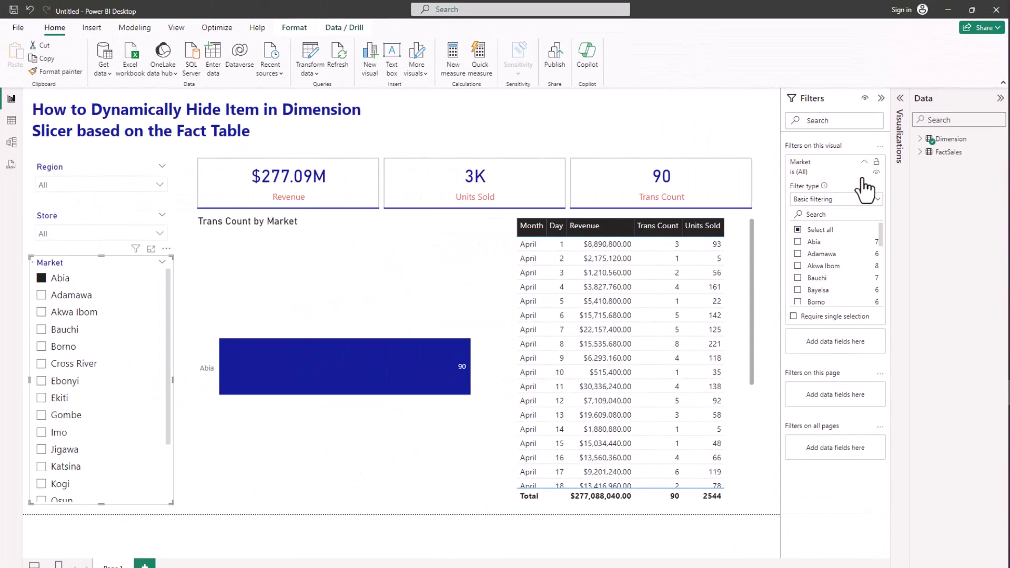
click(876, 172)
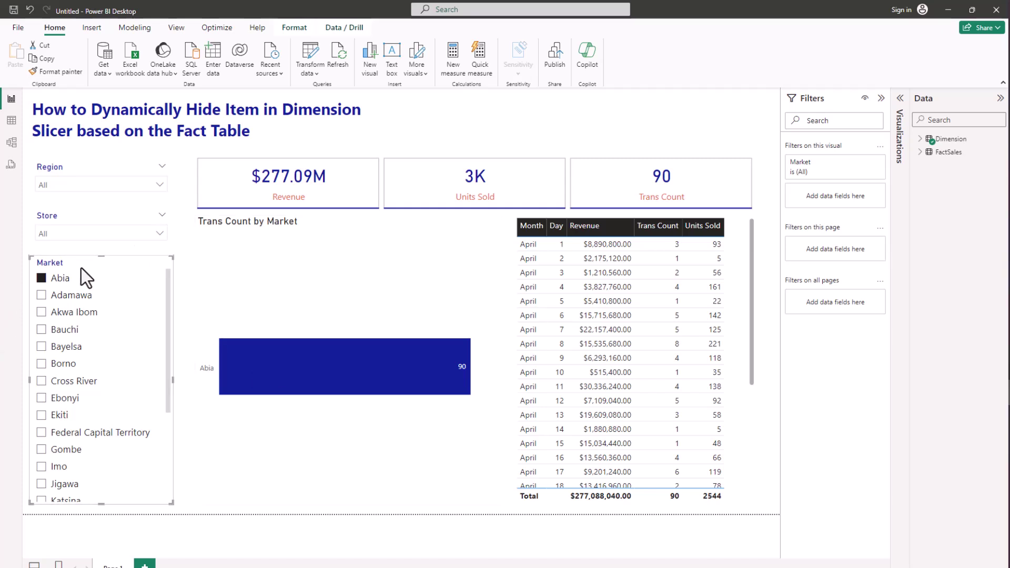
click(58, 280)
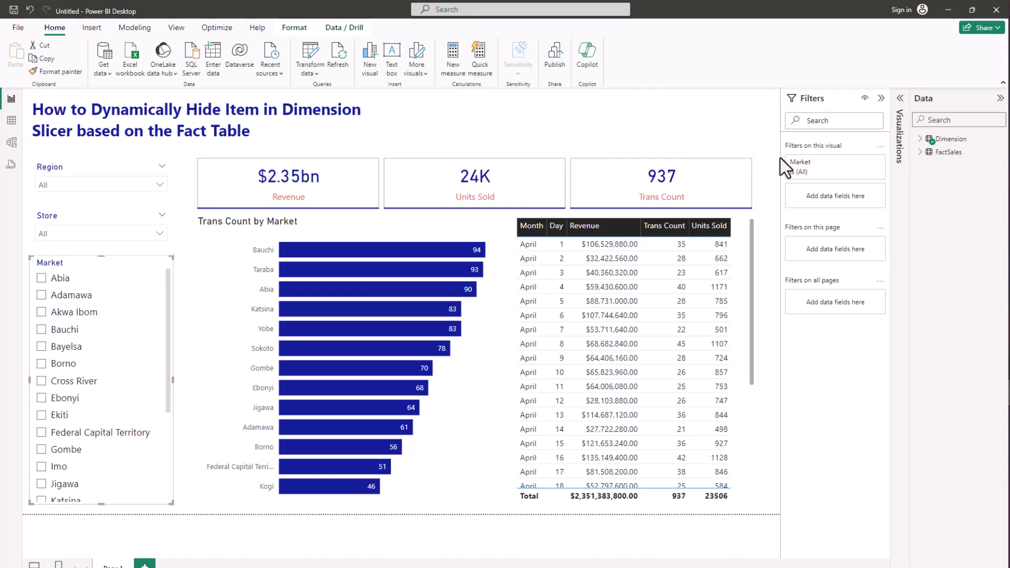
Step: Create a new measure in the FactSales table and replace its default name with Dim Filter
right_click(947, 153)
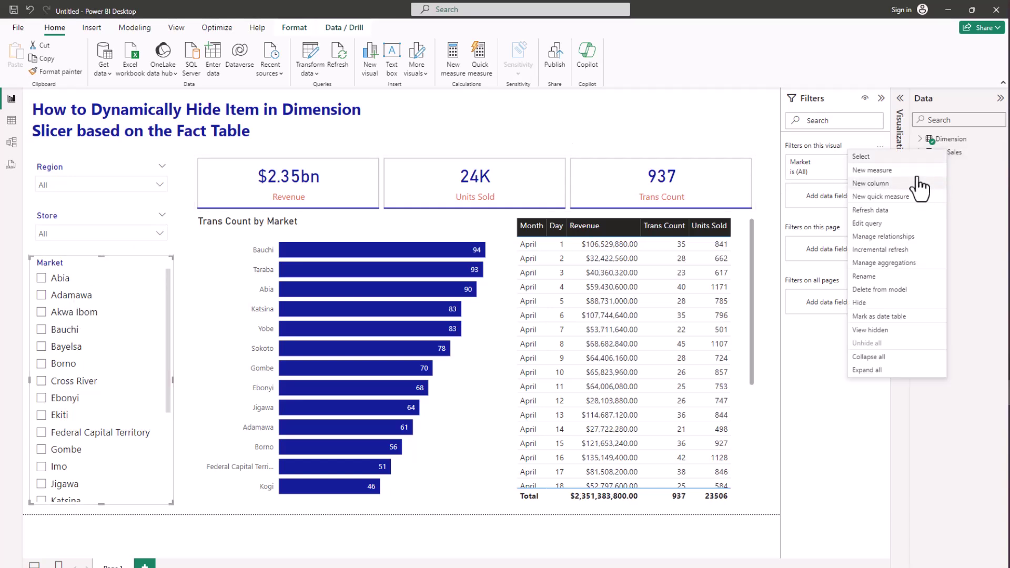
click(293, 226)
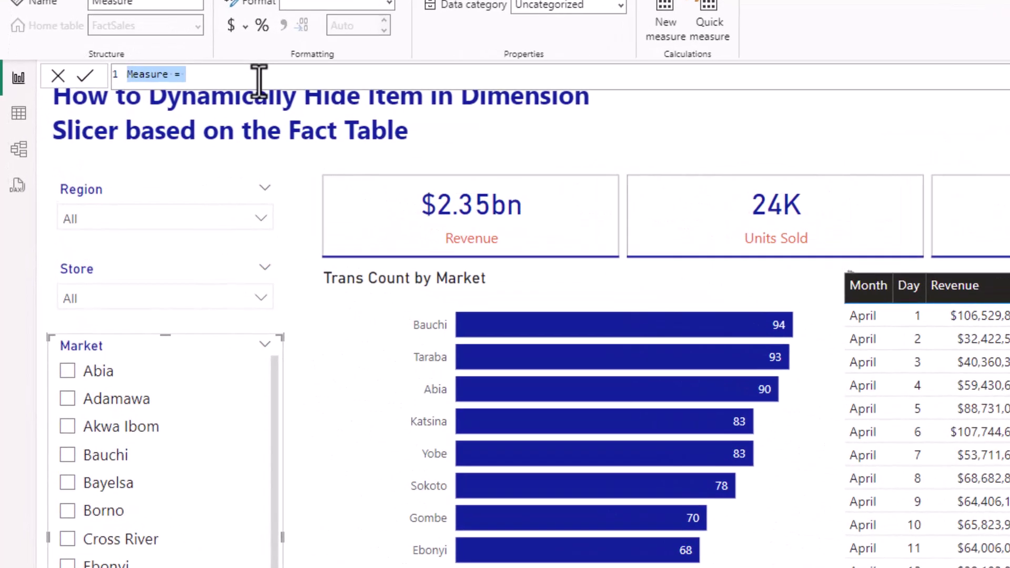
scroll(258, 82, up, 4)
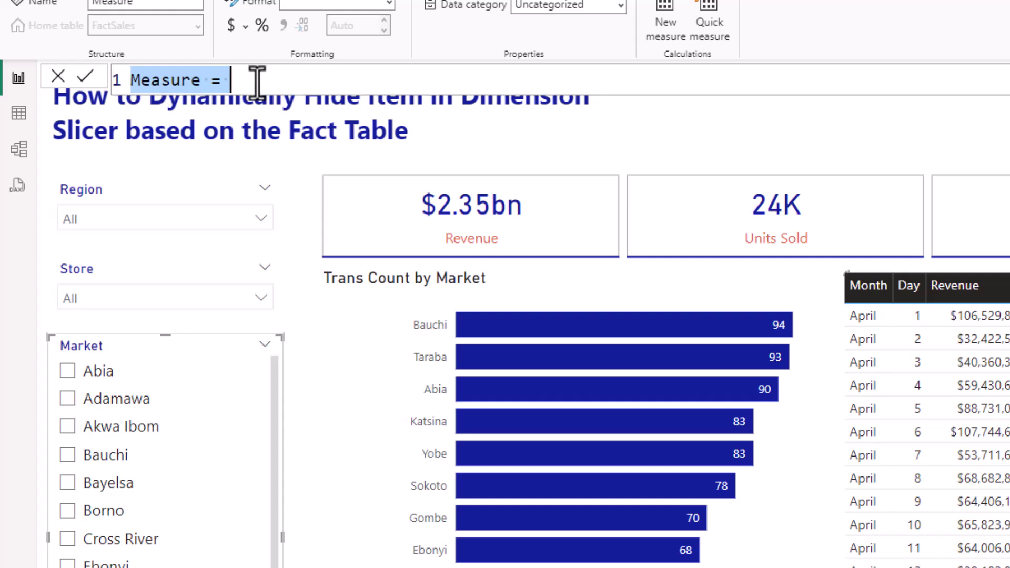
scroll(256, 86, up, 4)
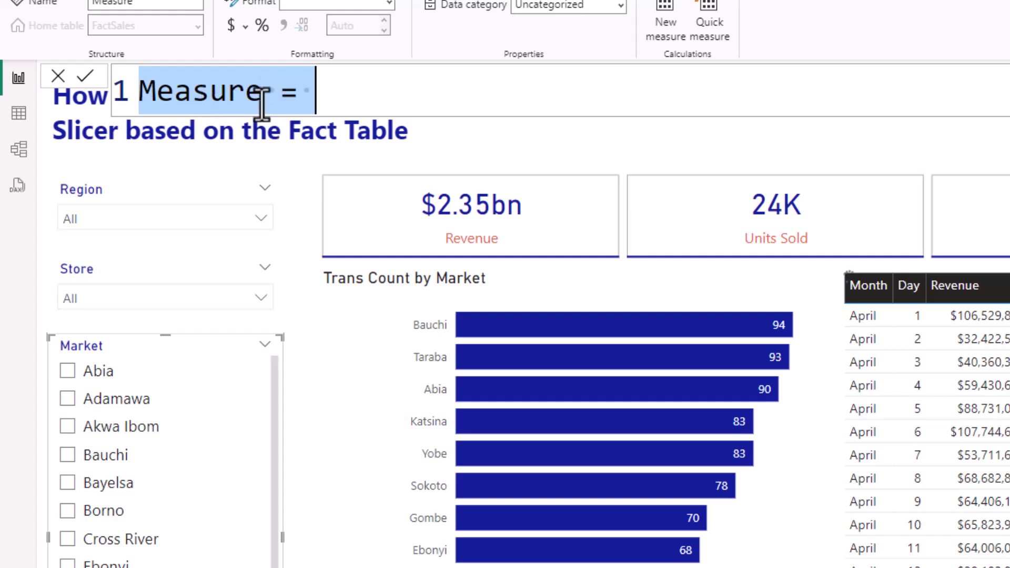
click(263, 95)
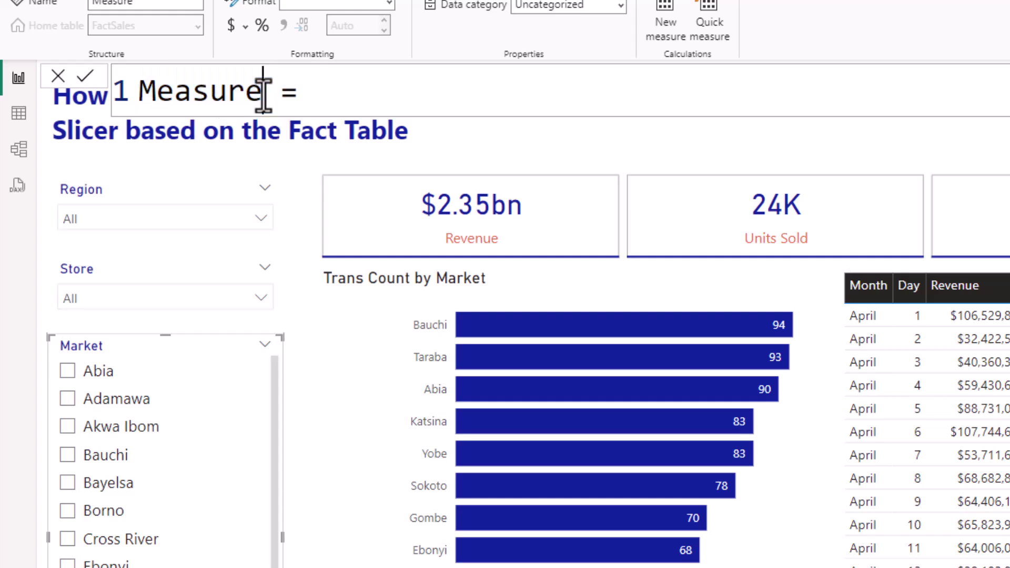
drag(265, 95, 133, 91)
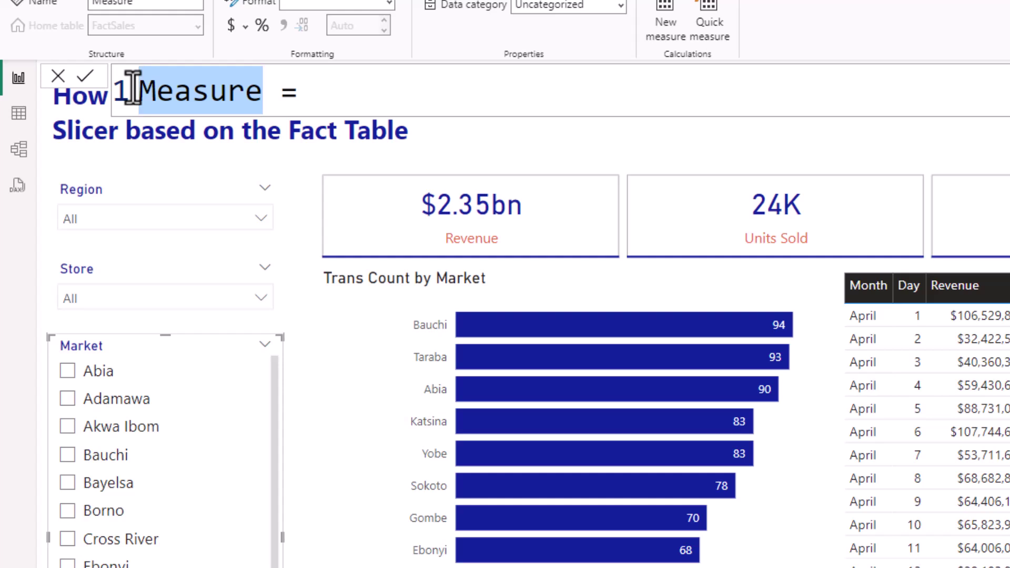
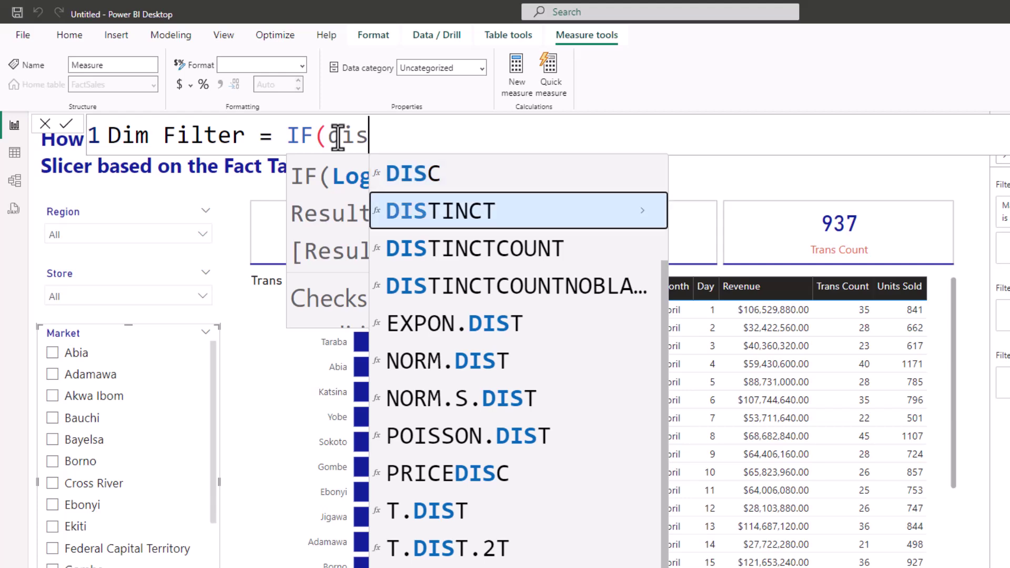
Step: Start the Dim Filter formula's IF test with a distinct count of the FactSales[Store] column
key(Tab)
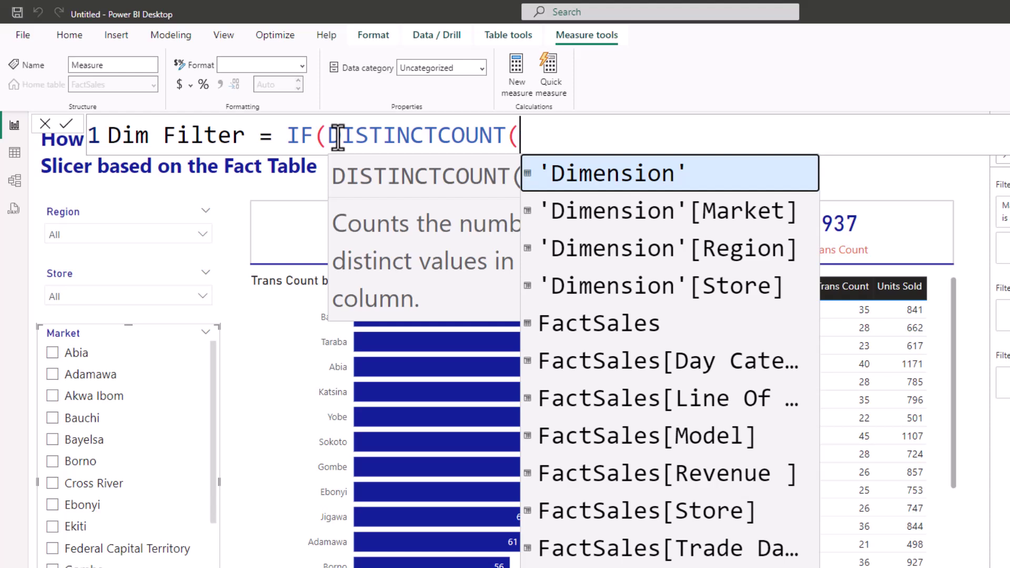
key(Down)
key(Down)
key(Down)
key(Down)
key(Down)
key(Down)
key(Down)
key(Down)
key(Down)
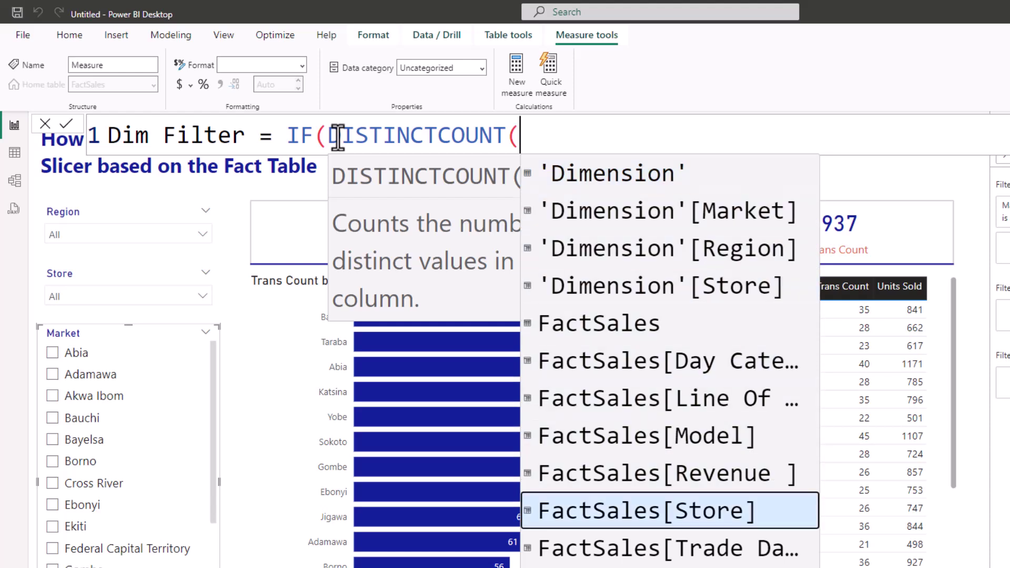
key(Tab)
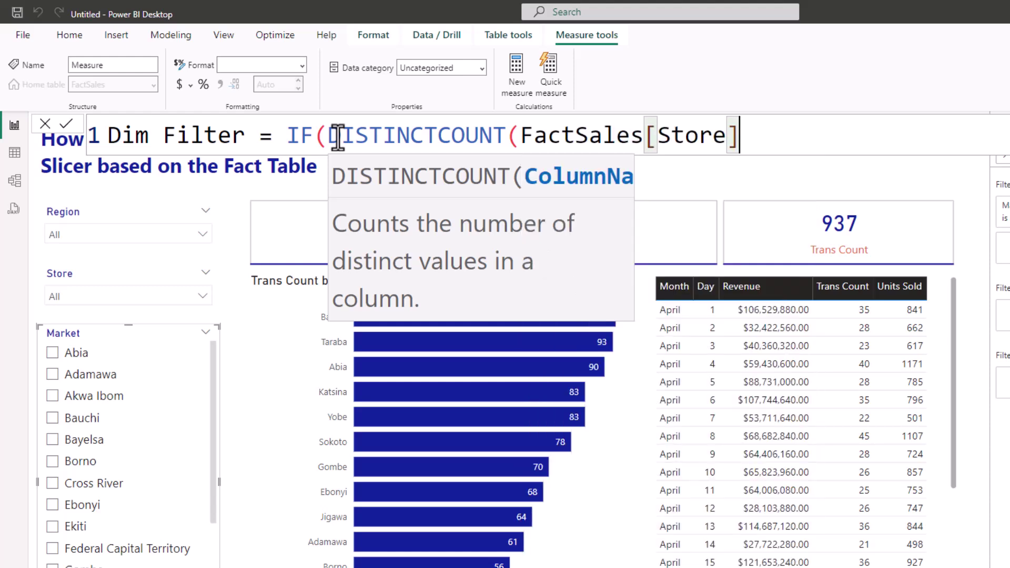
text())
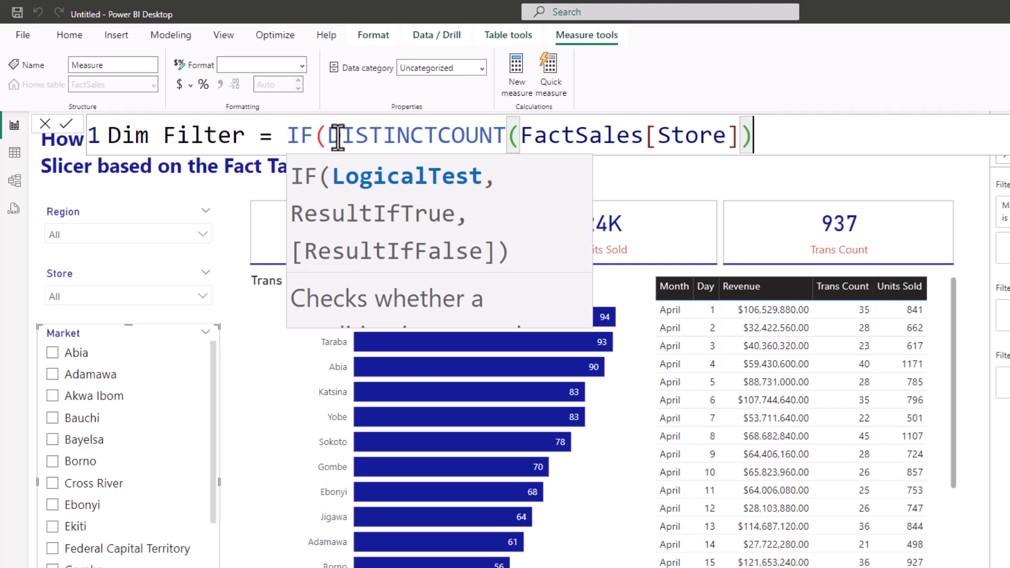
Step: Complete the Dim Filter measure so it returns 1 when the distinct store count is greater than 0, otherwise 0
text(.)
key(BackSpace)
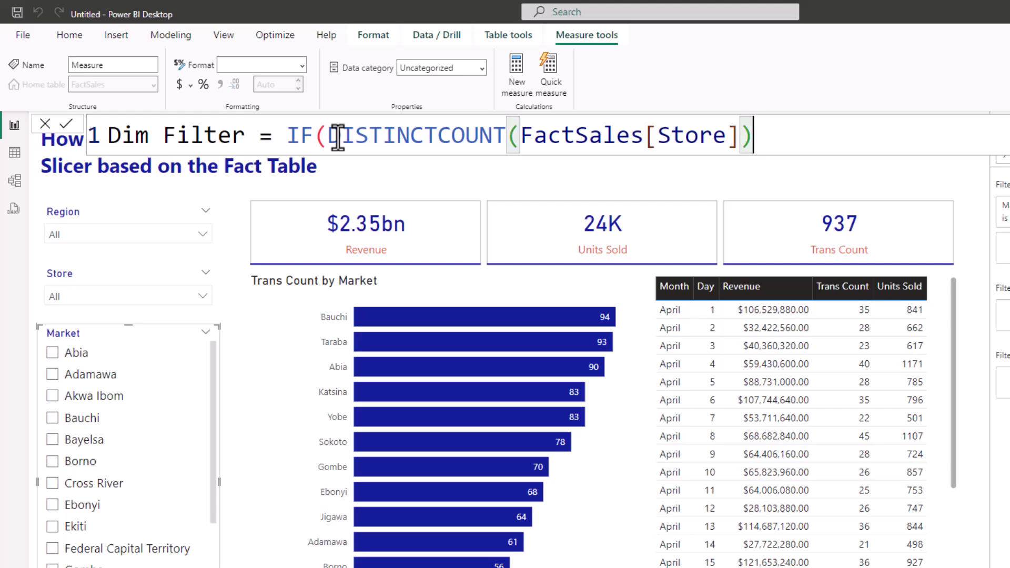
text(>)
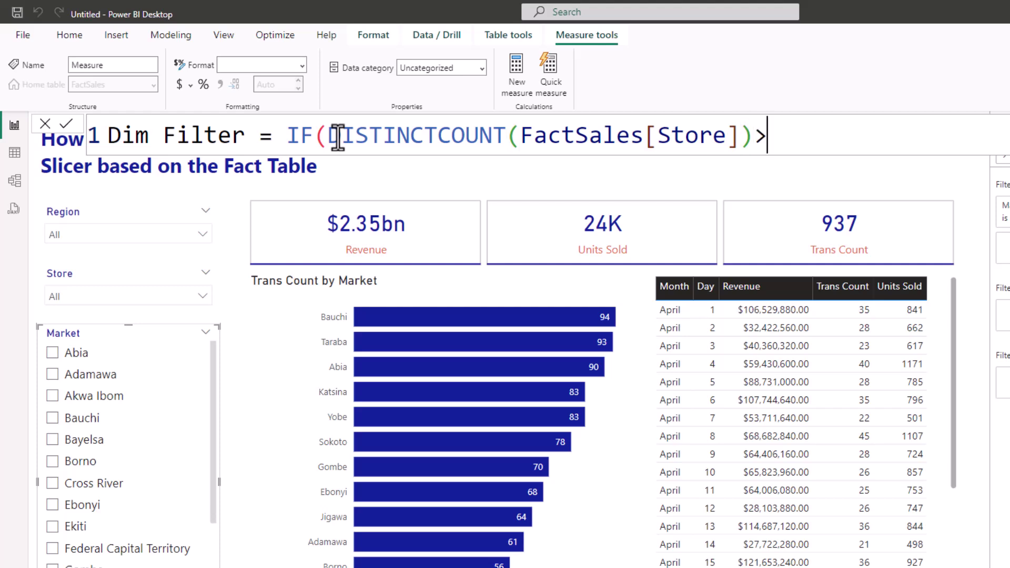
text(0,)
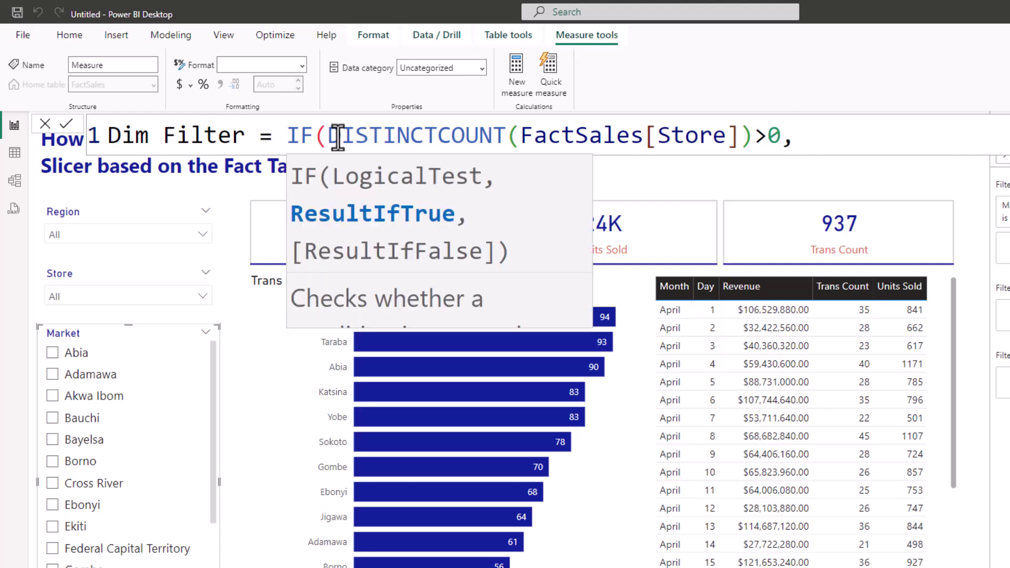
text(1,0)
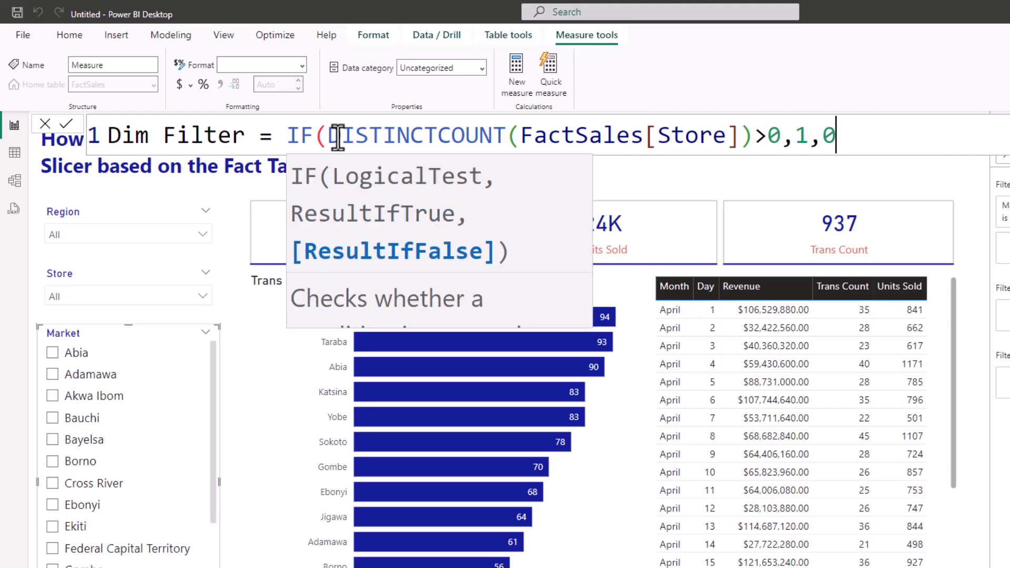
text())
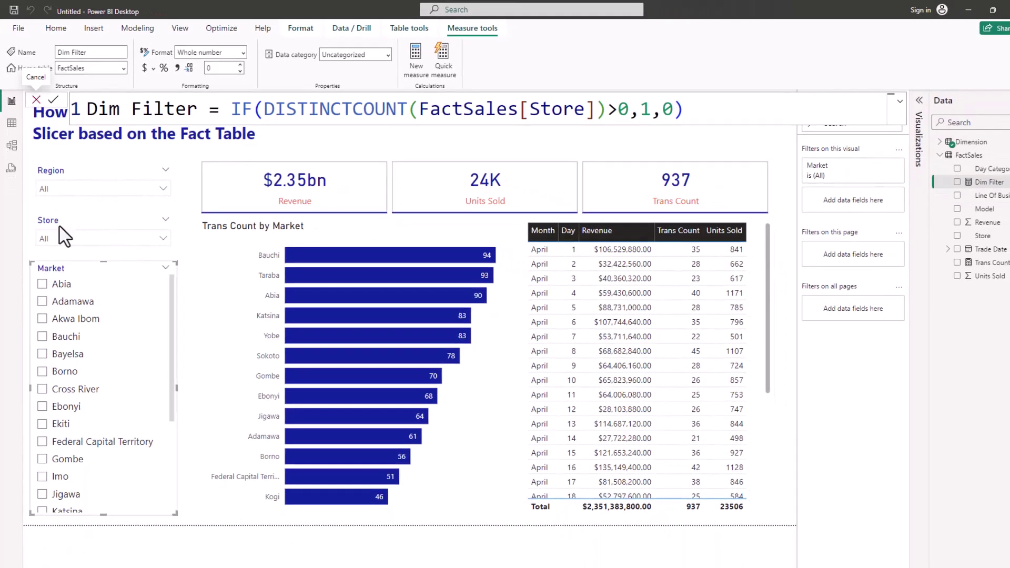
Step: Add the Dim Filter measure as a visual-level filter on the Market slicer and apply the condition is greater than 0
click(74, 333)
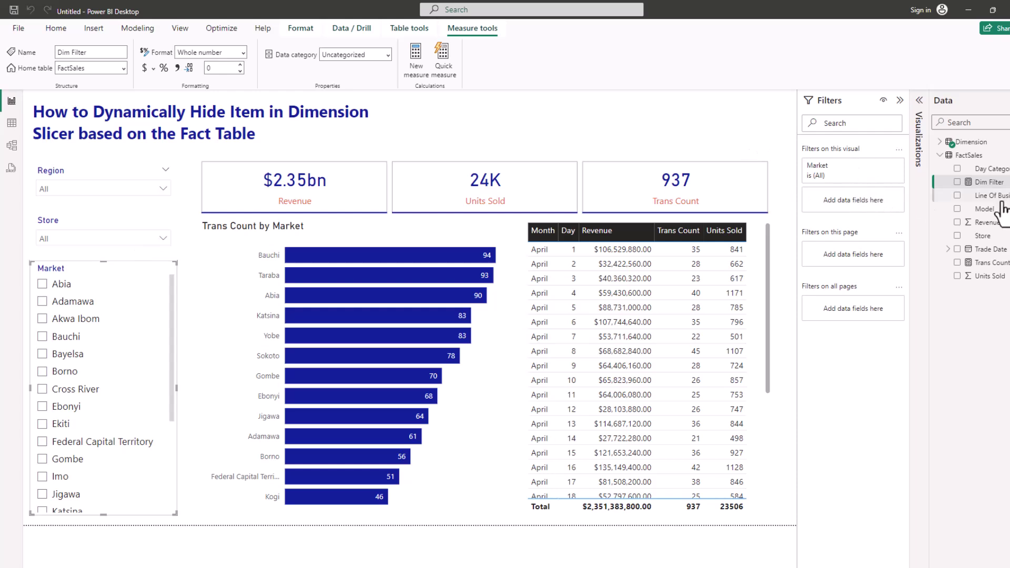
drag(991, 183, 854, 206)
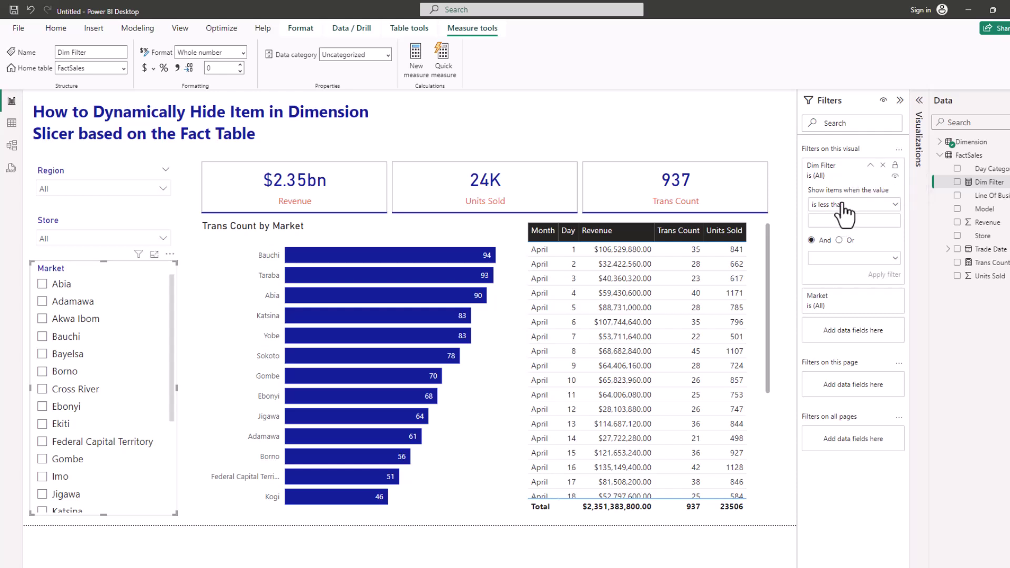
click(852, 205)
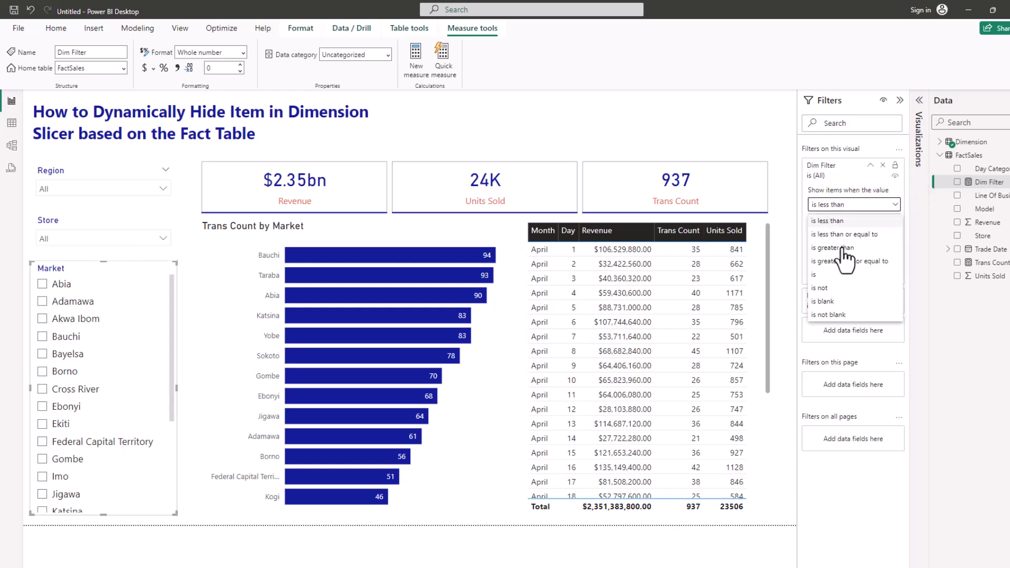
click(841, 245)
click(847, 222)
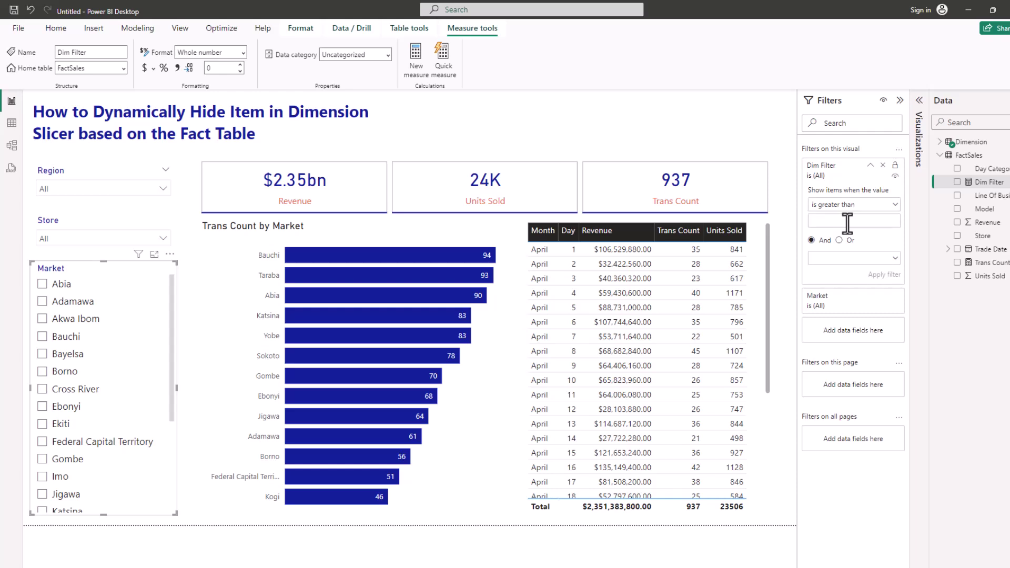
text(0)
click(886, 278)
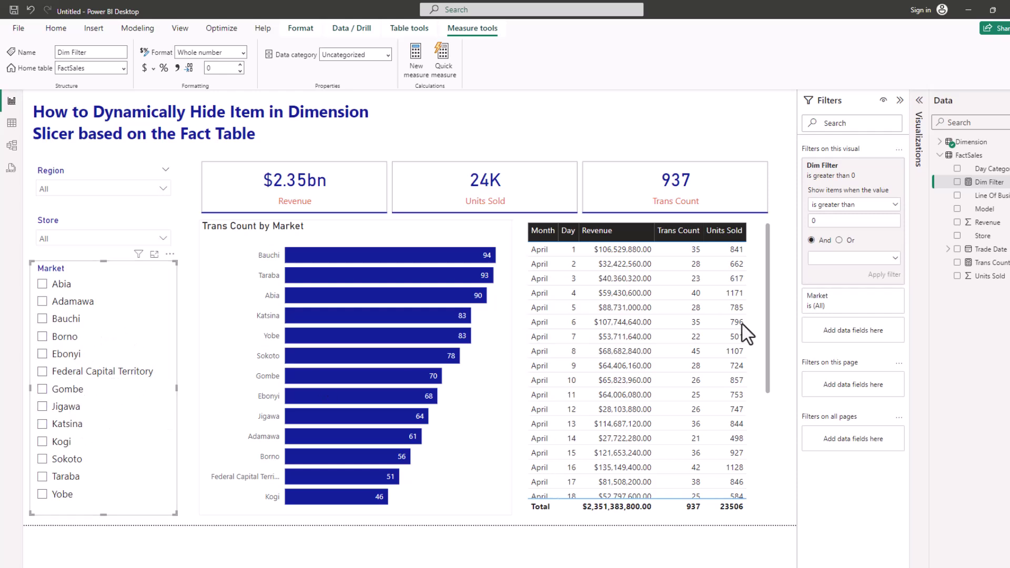
Step: Clear the Dim Filter condition from the Market slicer and look through its unfiltered market list
click(881, 178)
scroll(97, 421, down, 3)
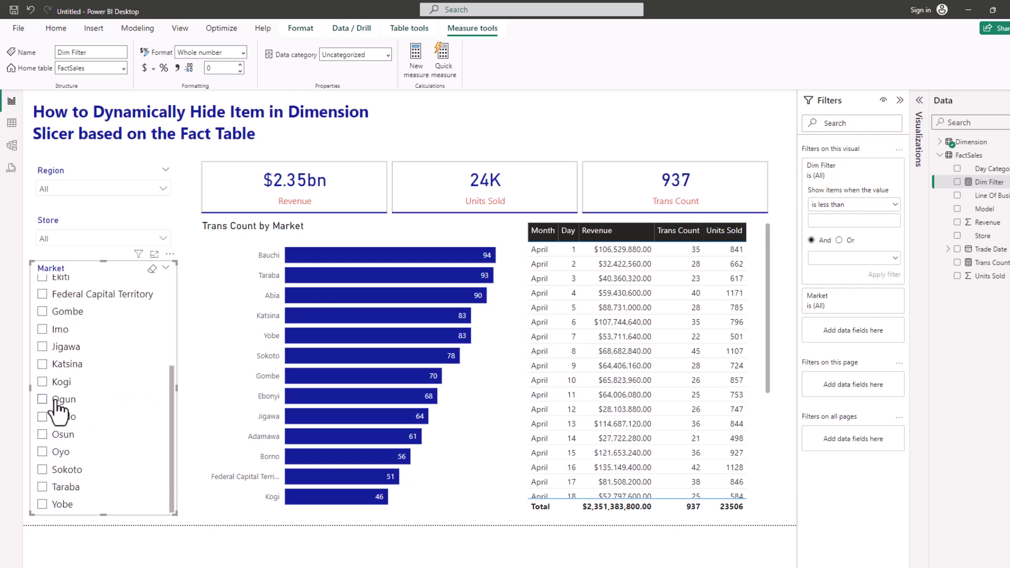
scroll(58, 405, up, 3)
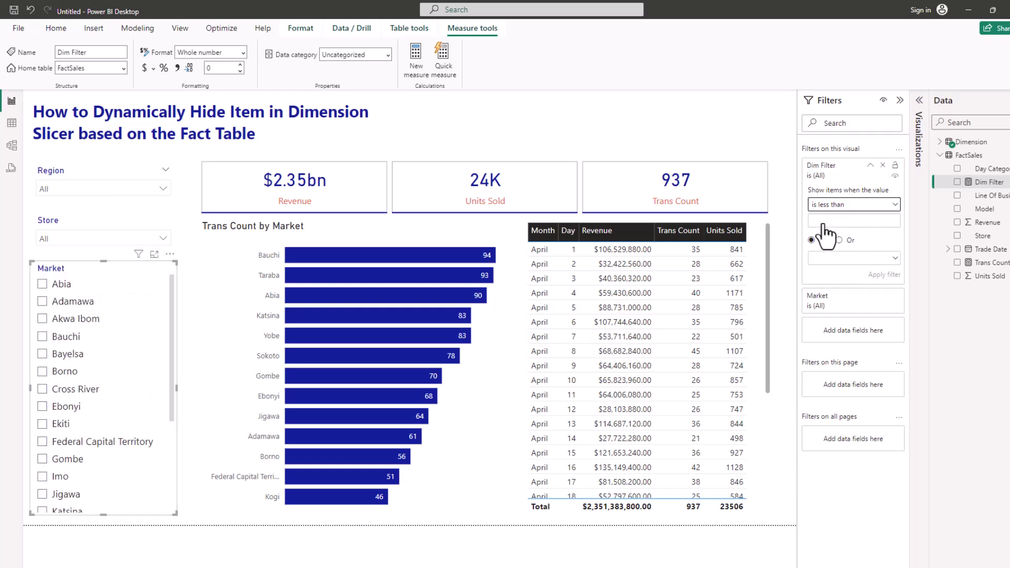
Step: Reapply the Dim Filter condition is greater than 0 to the Market slicer and collapse the filter card
click(852, 205)
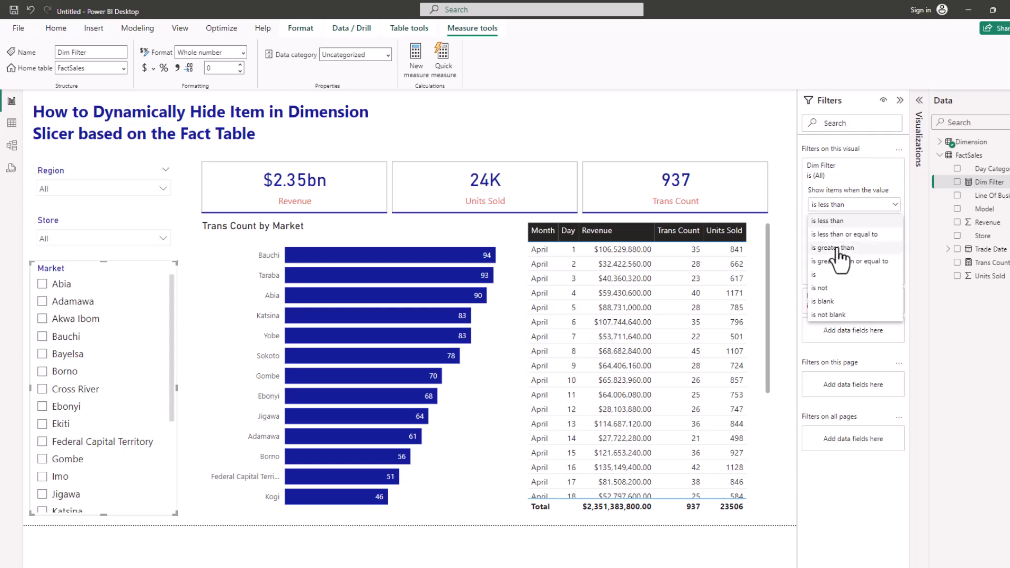
click(836, 247)
text(0)
click(885, 274)
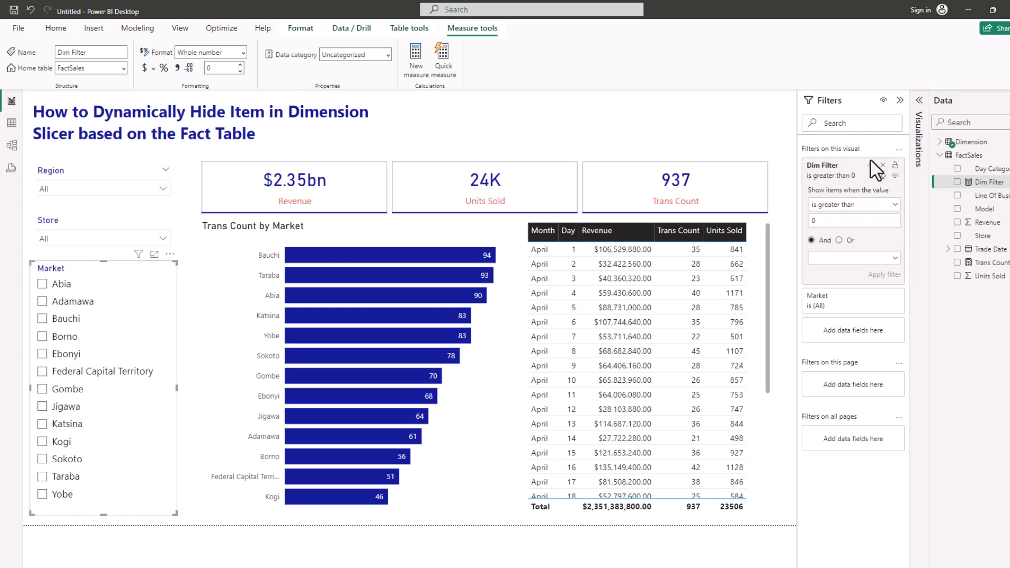
click(850, 181)
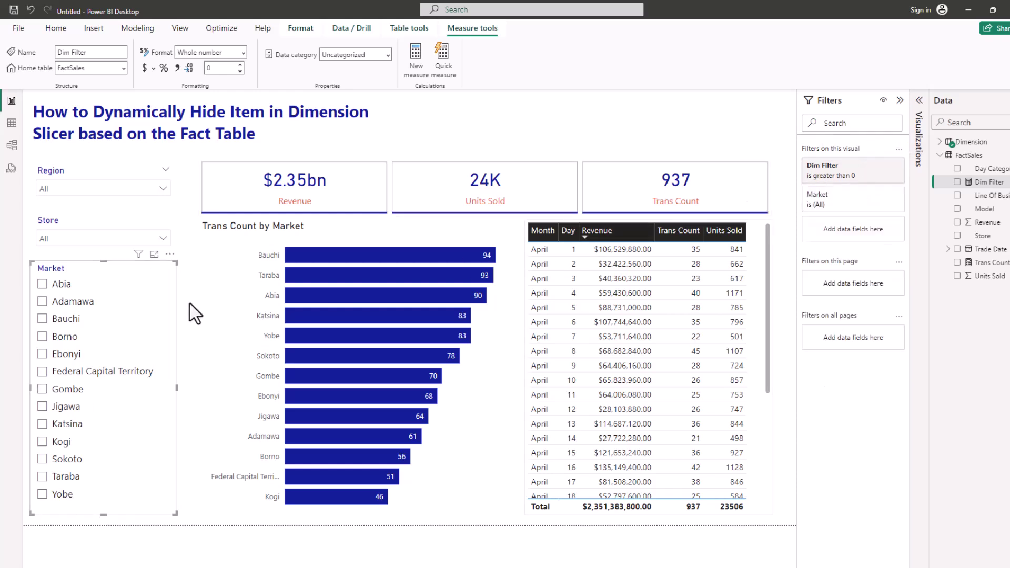
Step: Look through the Store slicer's list and filter that slicer by the Dim Filter measure with the condition is greater than 0
click(95, 225)
click(100, 240)
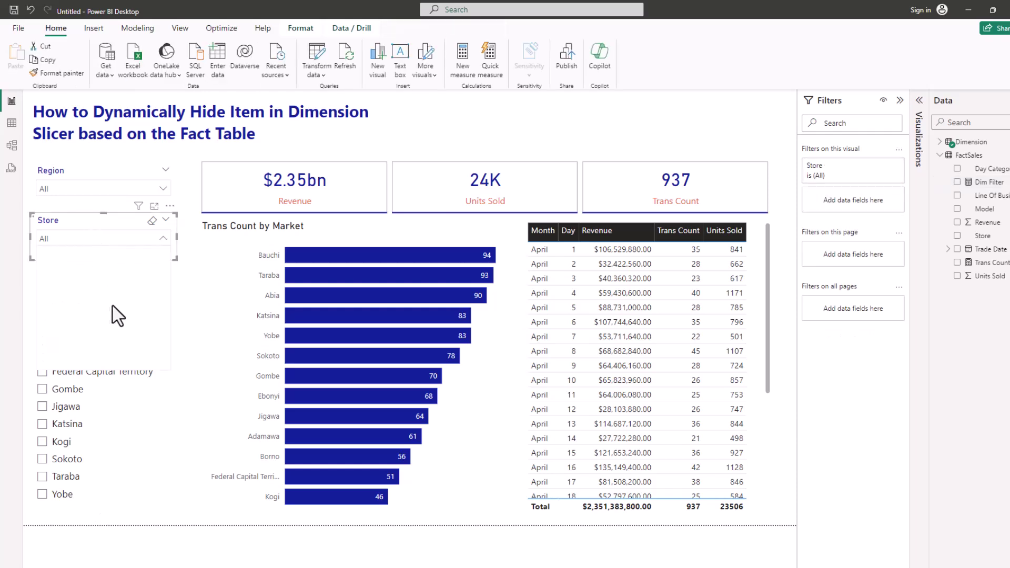
scroll(101, 322, down, 10)
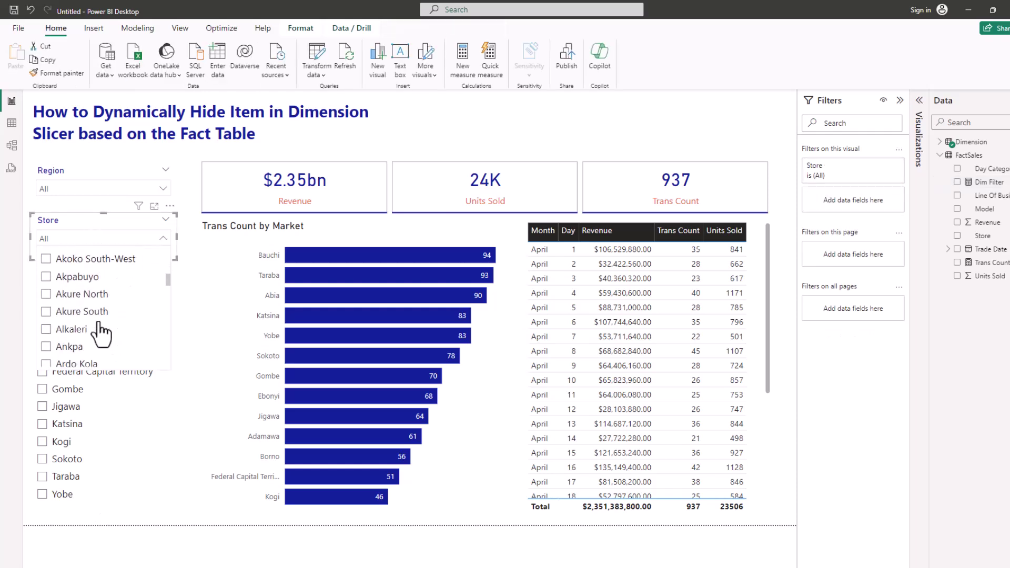
scroll(97, 337, down, 15)
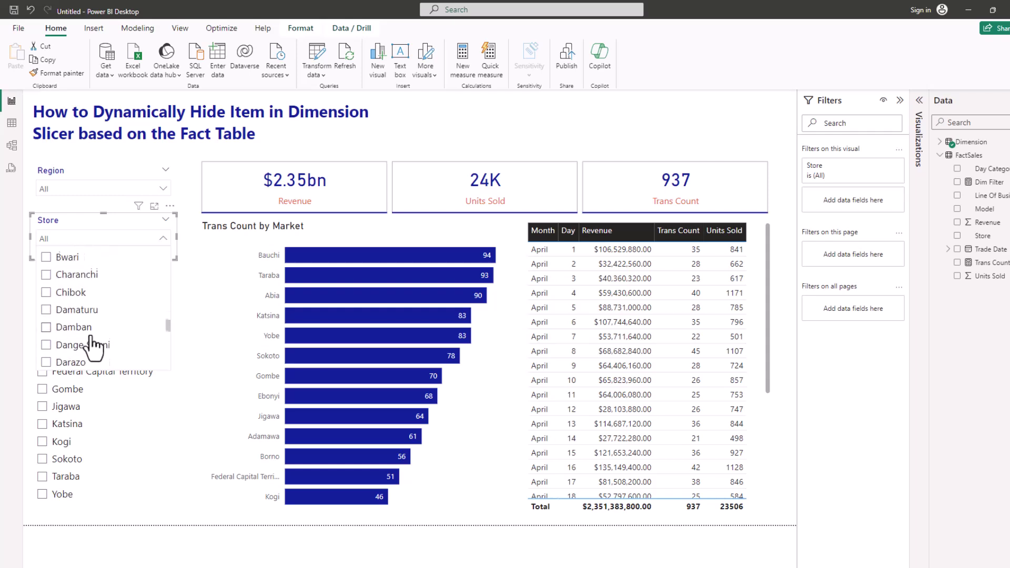
scroll(92, 344, down, 3)
scroll(63, 339, up, 3)
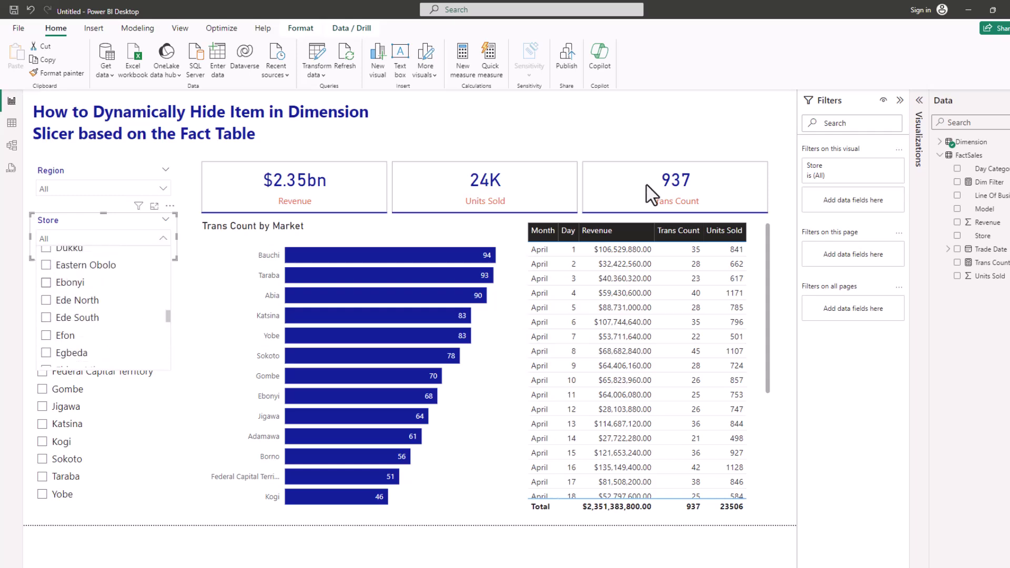
drag(984, 182, 847, 210)
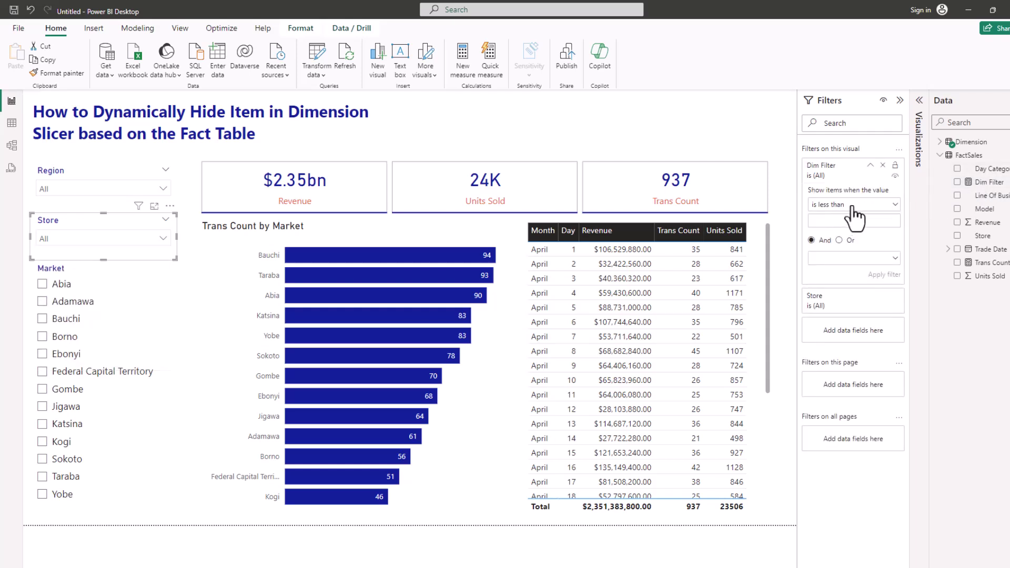
click(853, 204)
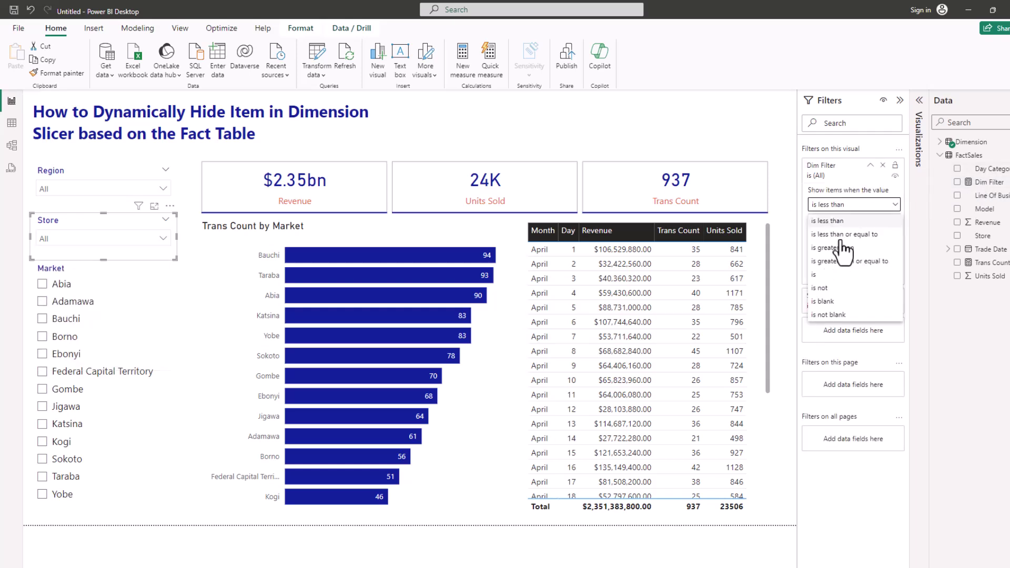
click(841, 248)
click(849, 221)
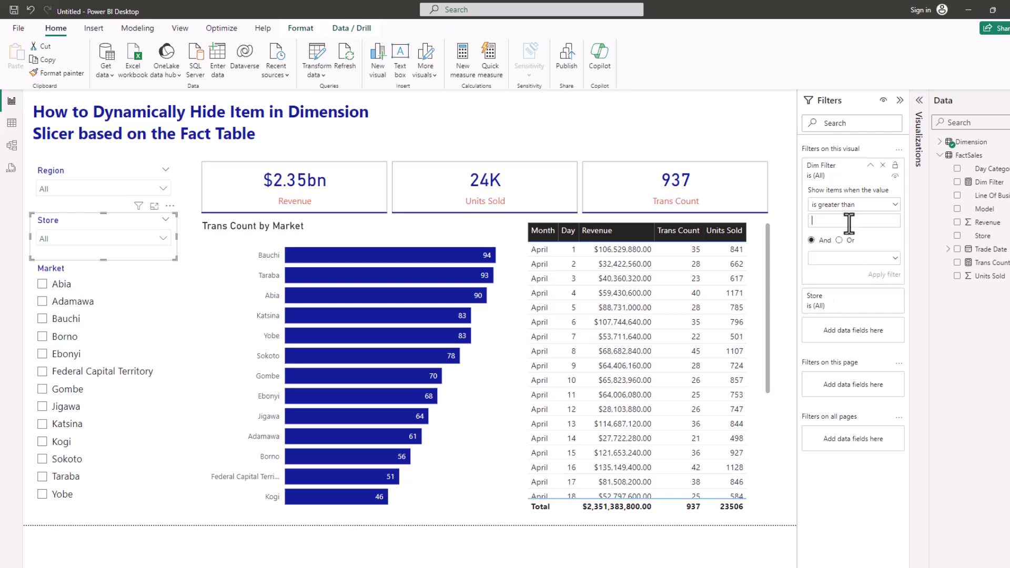
text(0)
Step: Examine the filtered store list in the Store slicer, briefly selecting and deselecting Gamawa, and close the list
click(157, 243)
scroll(84, 316, down, 3)
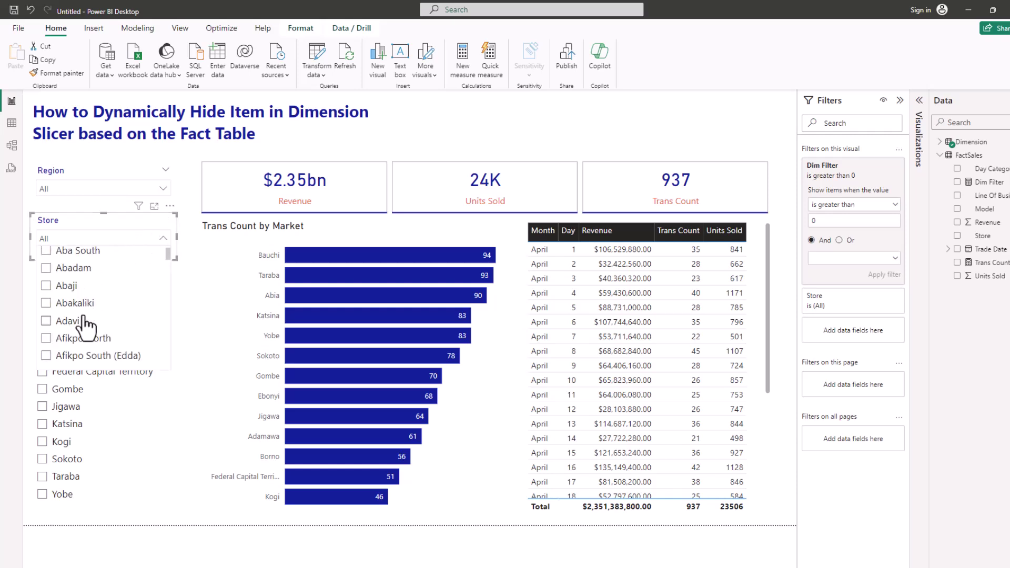
scroll(84, 330, down, 12)
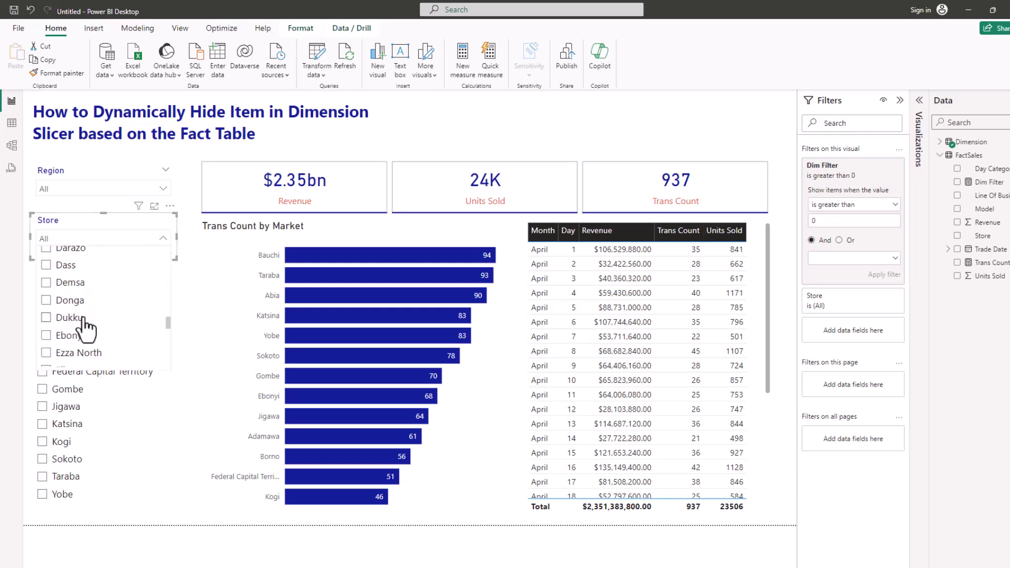
click(73, 332)
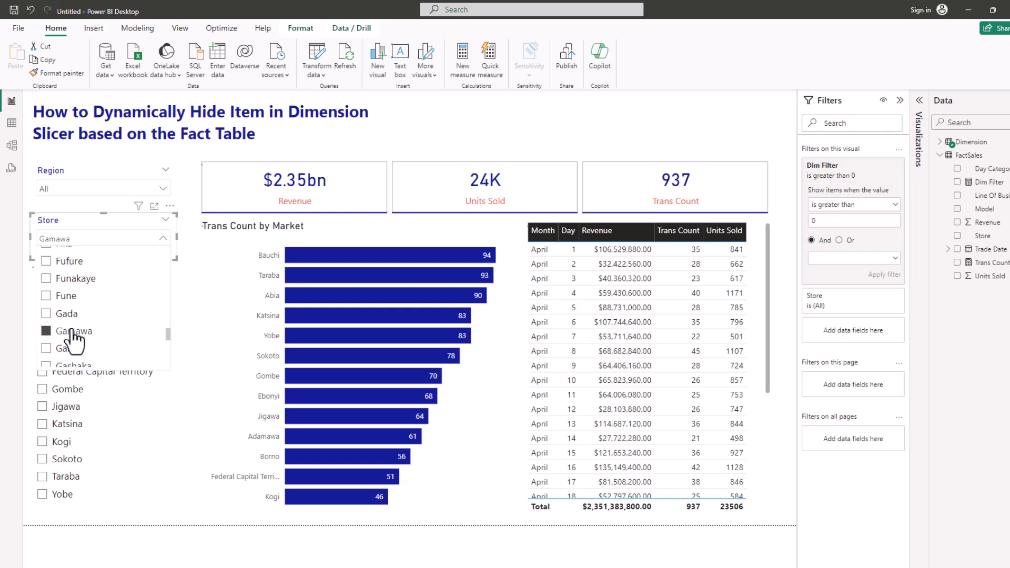
click(73, 332)
scroll(71, 331, down, 6)
click(68, 323)
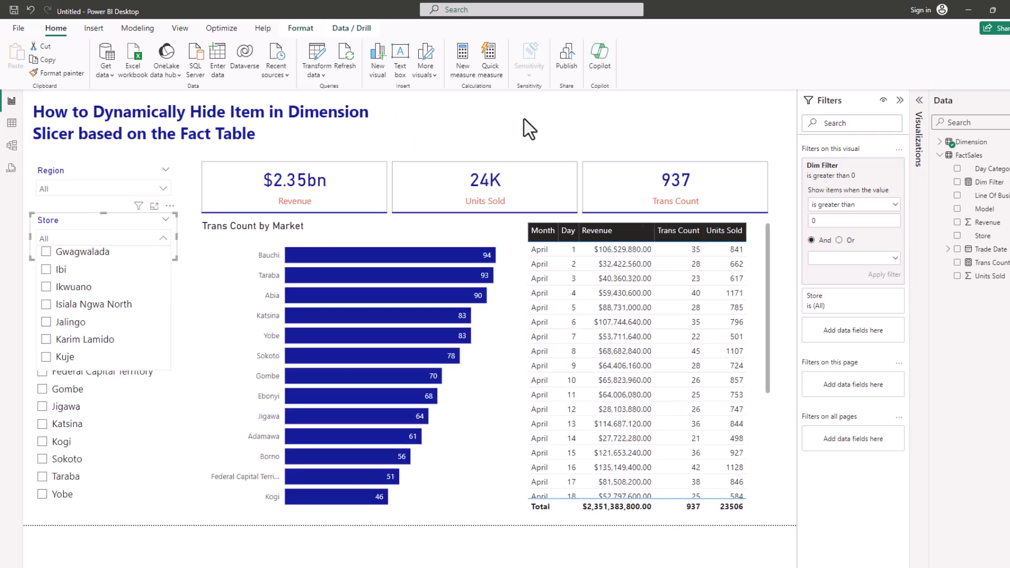
click(190, 292)
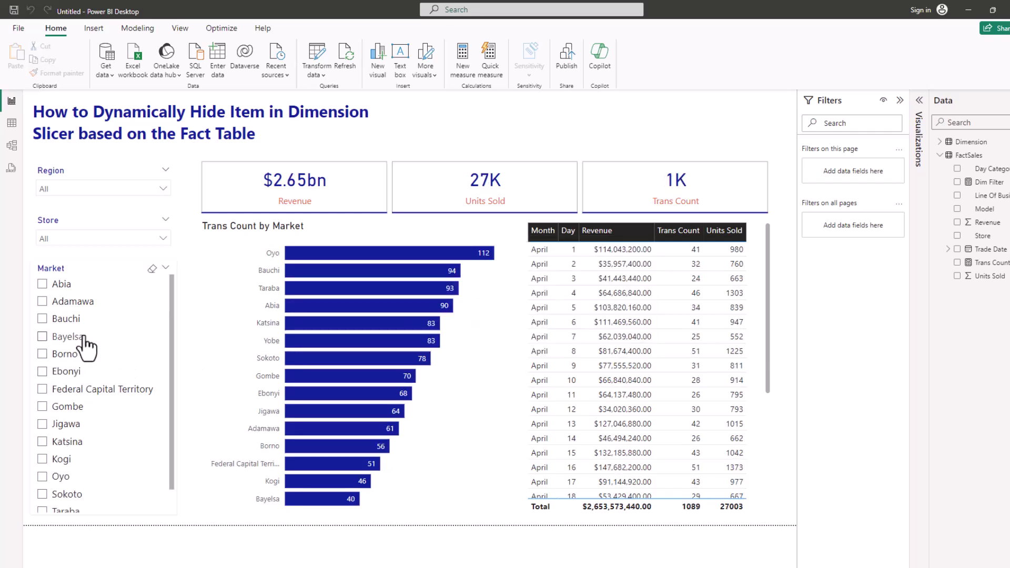
Step: Select Oyo in the Market slicer to check its records in the report
scroll(63, 349, down, 2)
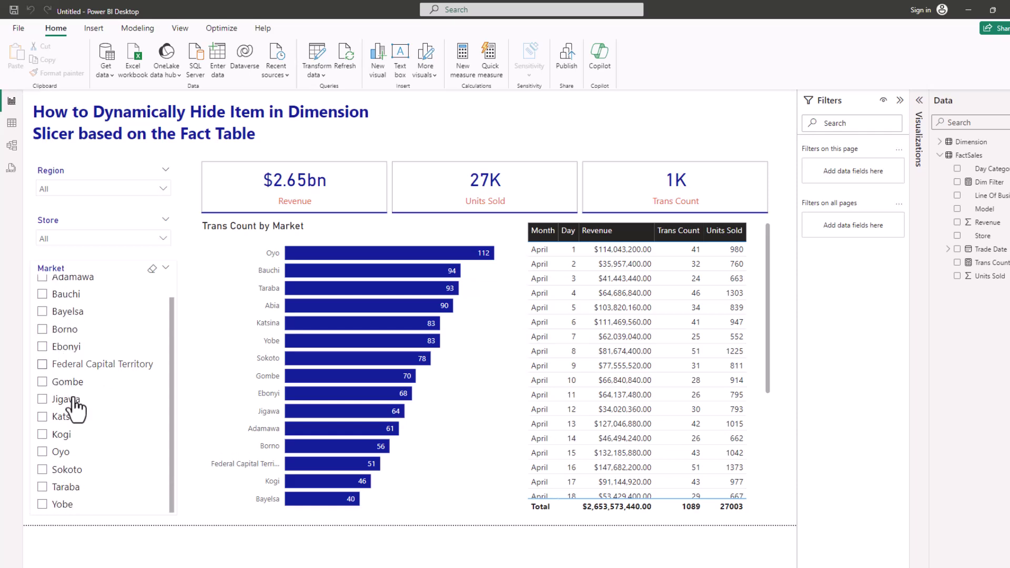
click(56, 454)
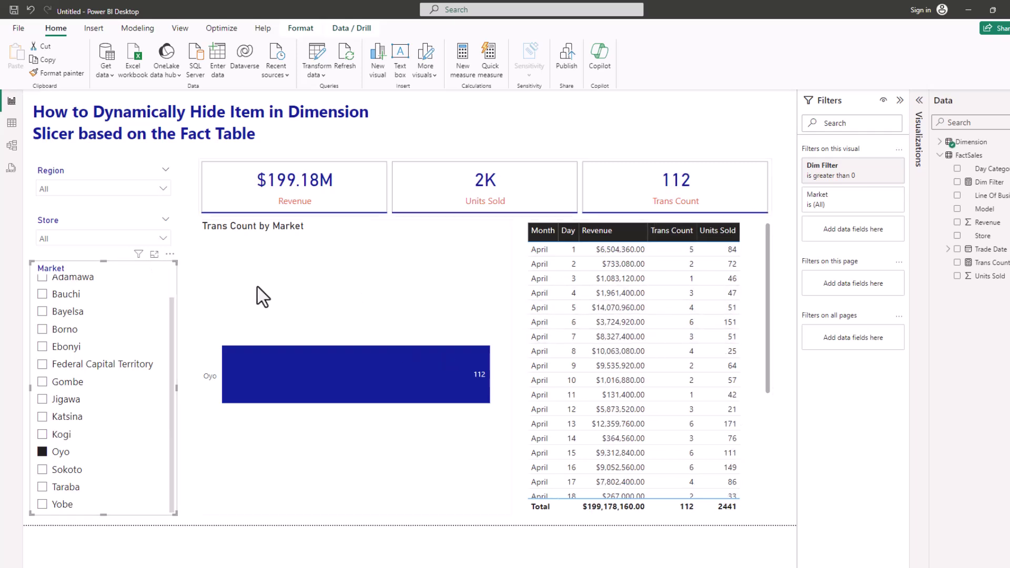
scroll(73, 465, up, 1)
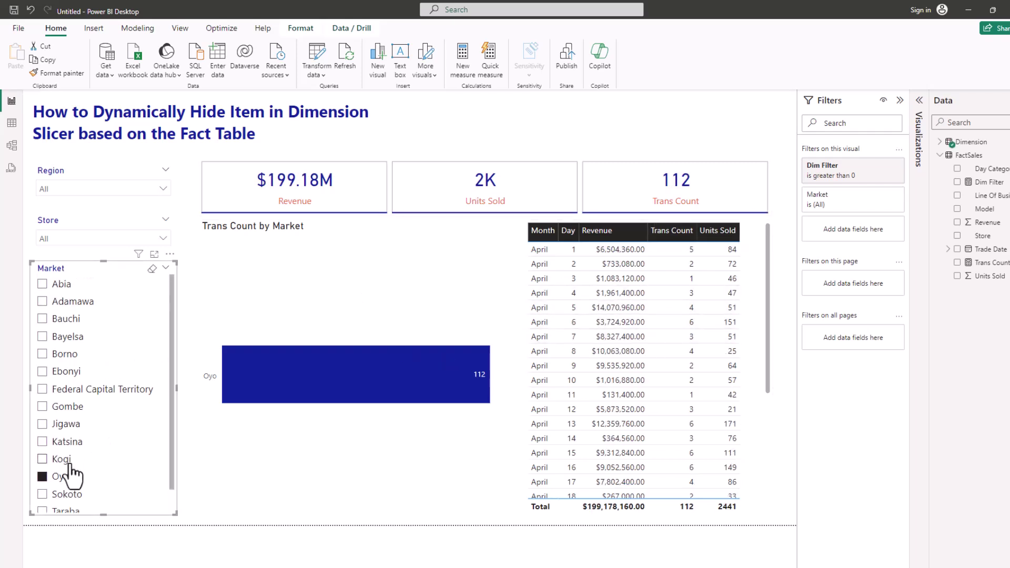